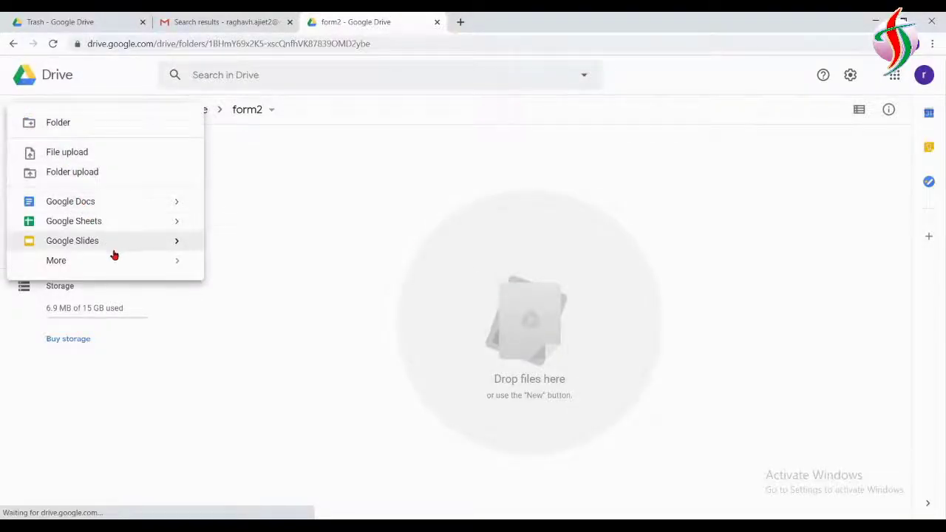
Step: Create a new blank Google Form in the form2 folder
mouse_move(111, 261)
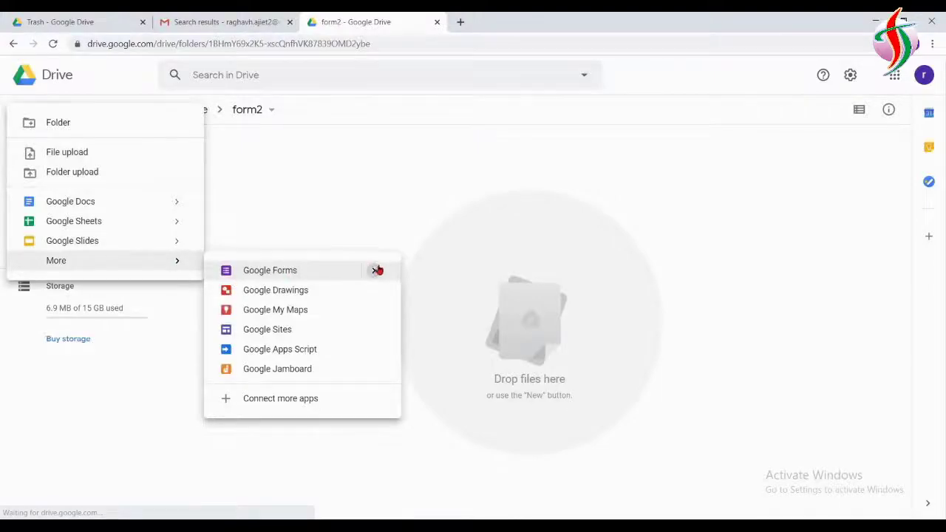
mouse_move(375, 270)
click(442, 282)
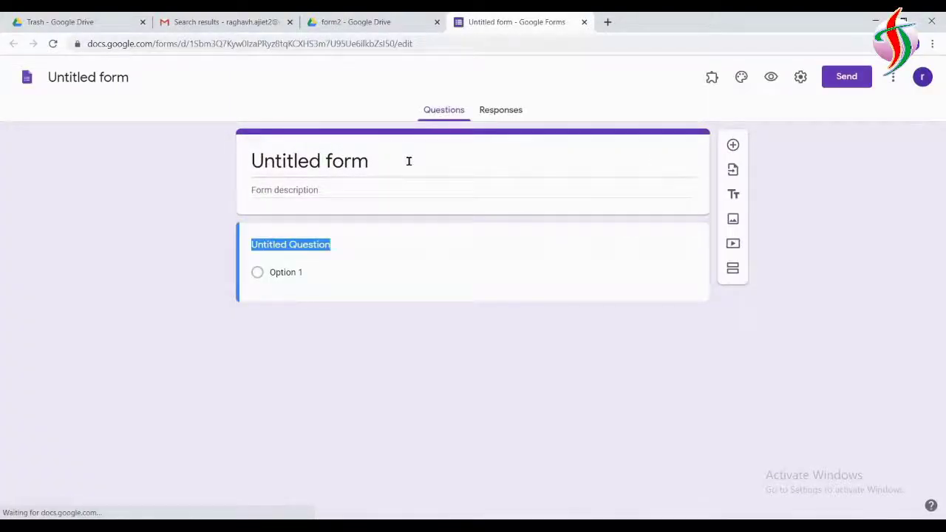
Step: Title the form "Random Qun from Qun Bank"
click(409, 161)
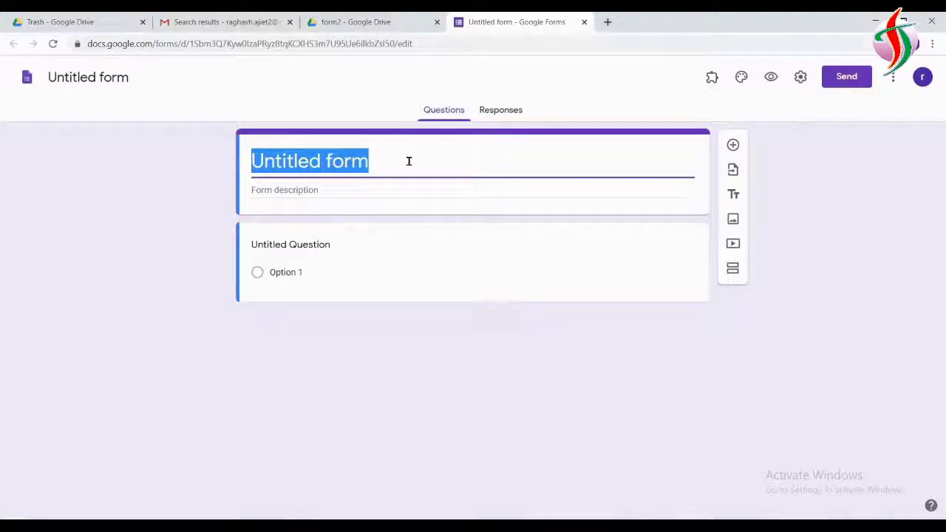
text(Rand)
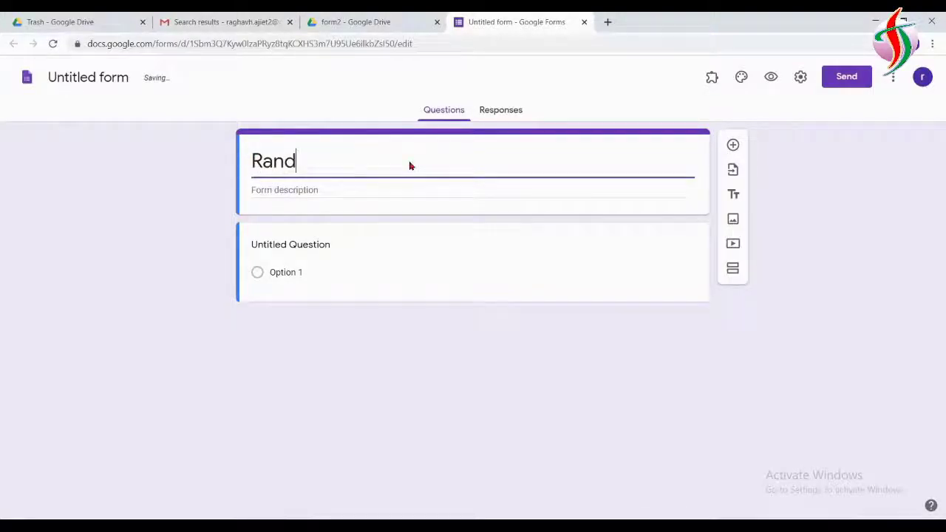
text(om )
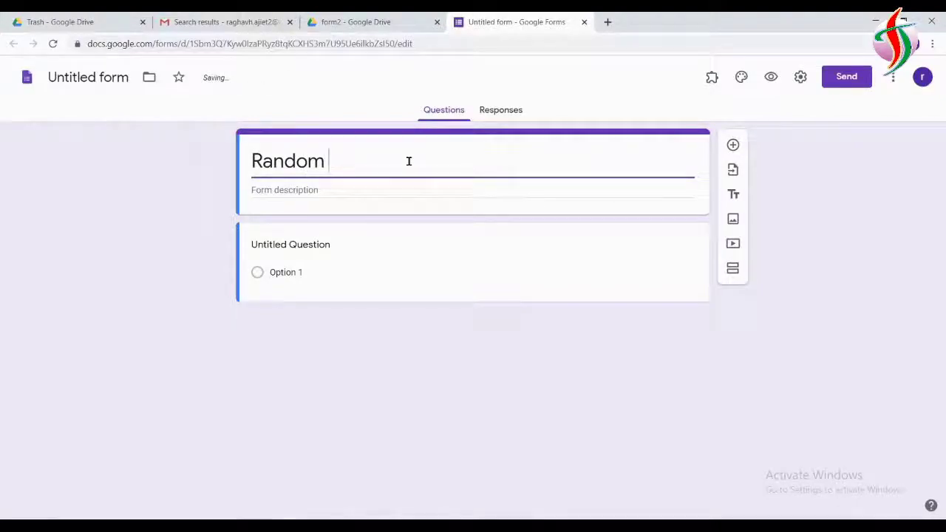
text(Qun from )
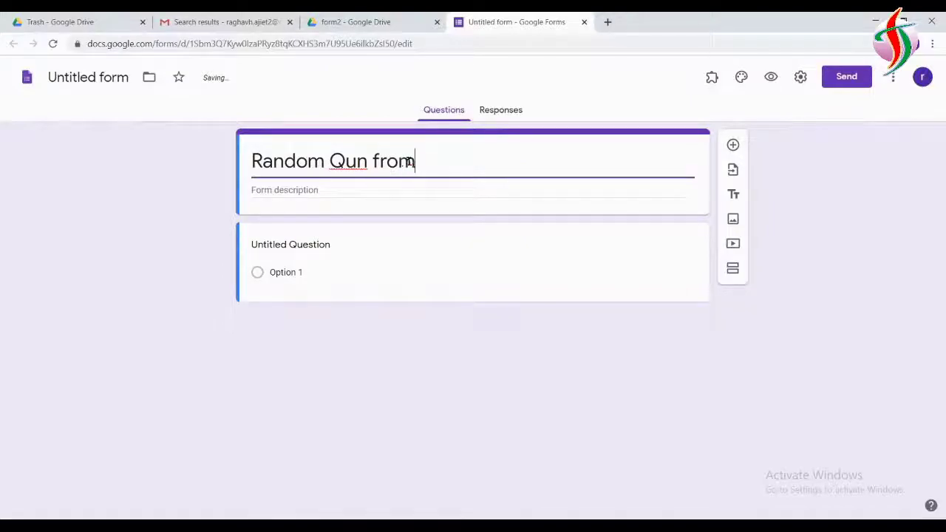
text(Qun )
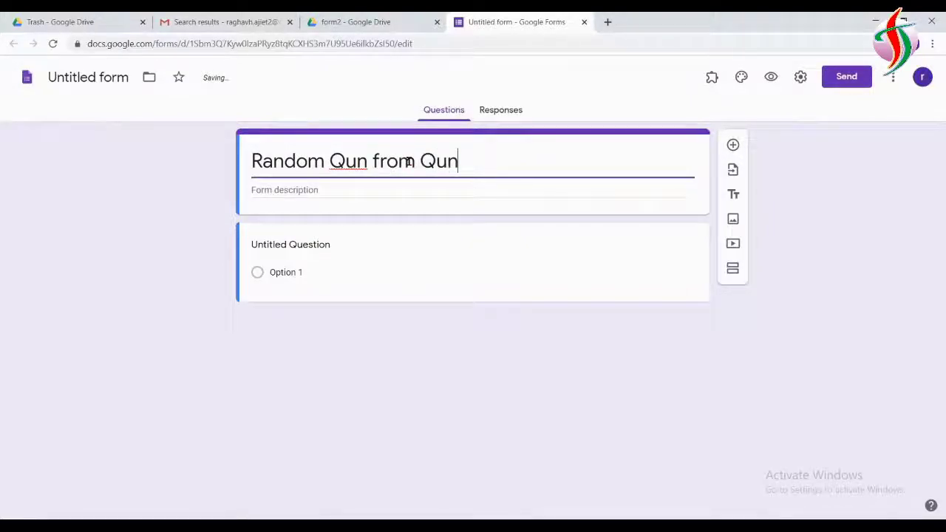
text(Bank)
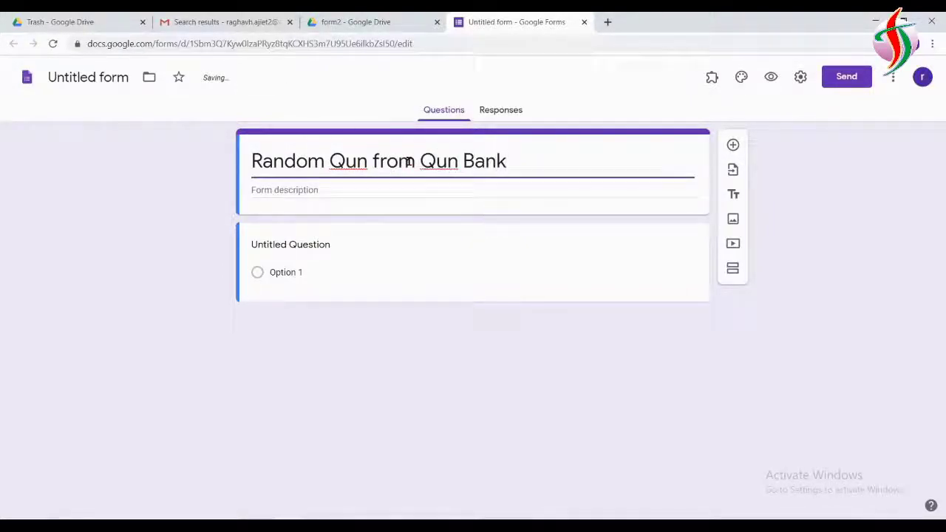
Step: Turn the first question into a required short-answer question labelled "Name"
click(467, 261)
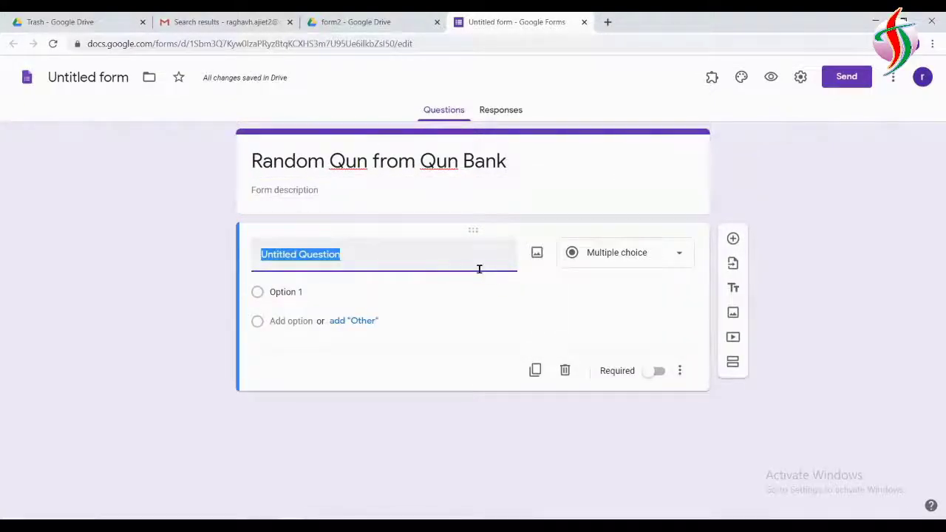
text(Name)
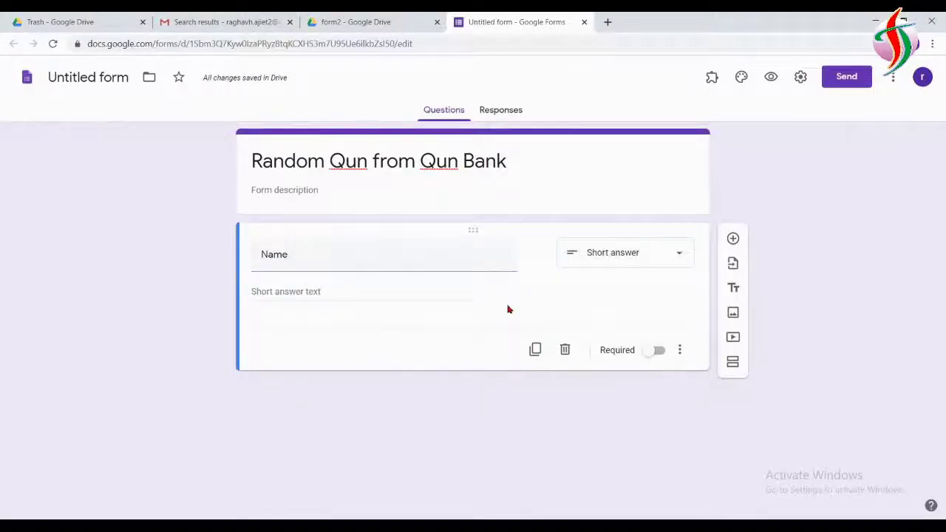
click(650, 351)
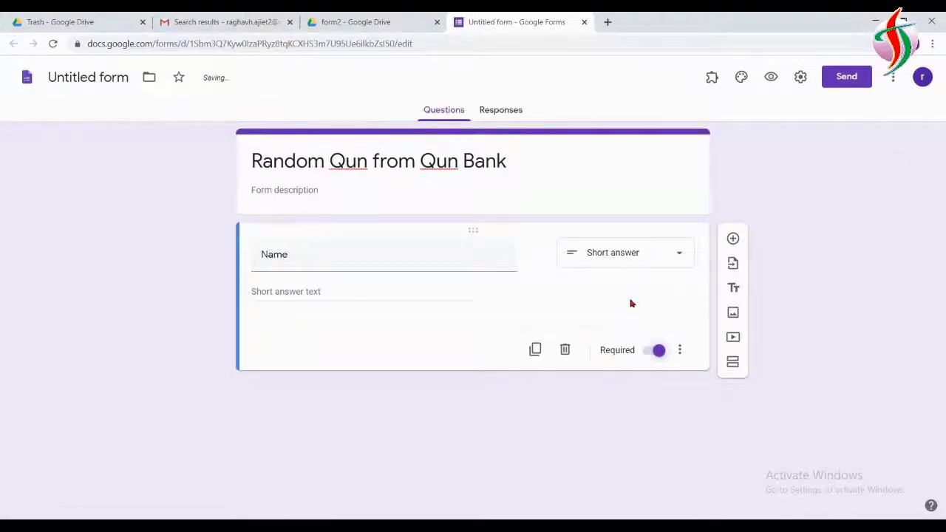
Step: Link the form's responses to a new spreadsheet named "Untitled form (Responses)"
click(512, 111)
click(660, 150)
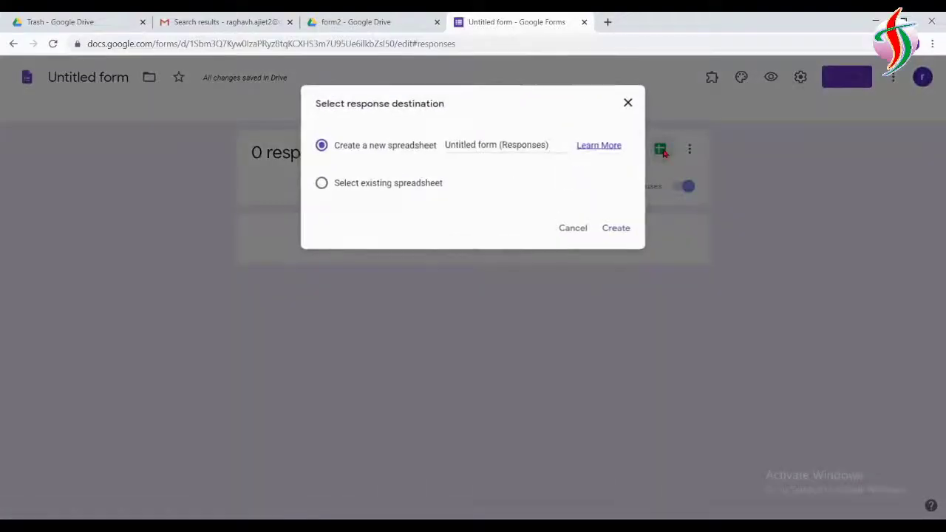
click(624, 230)
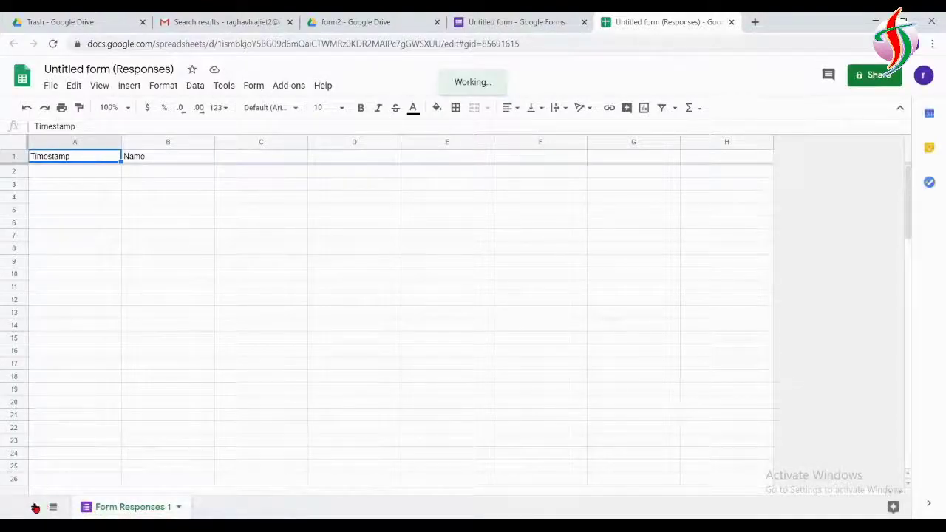
Step: Add a second sheet to the responses spreadsheet and rename it Qunbank
click(34, 507)
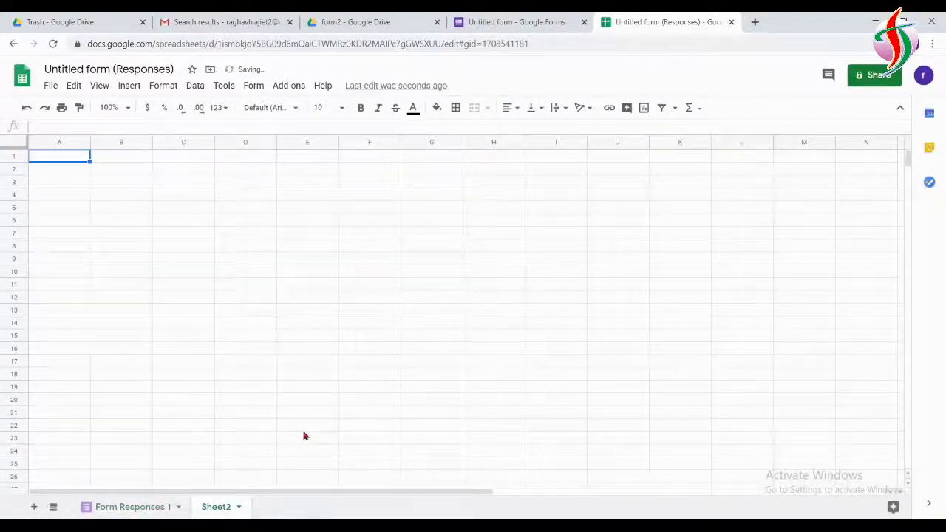
right_click(220, 509)
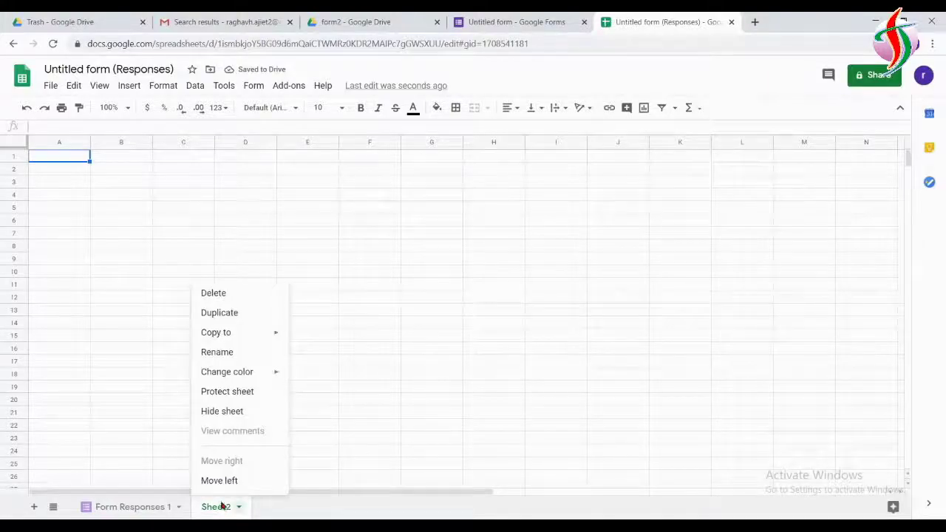
click(229, 353)
text(Qunbank)
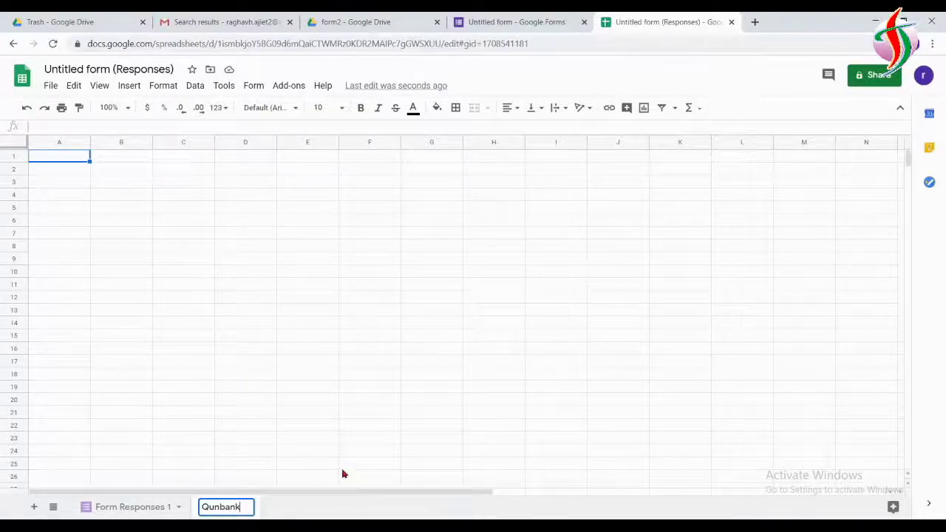
key(Return)
double_click(233, 508)
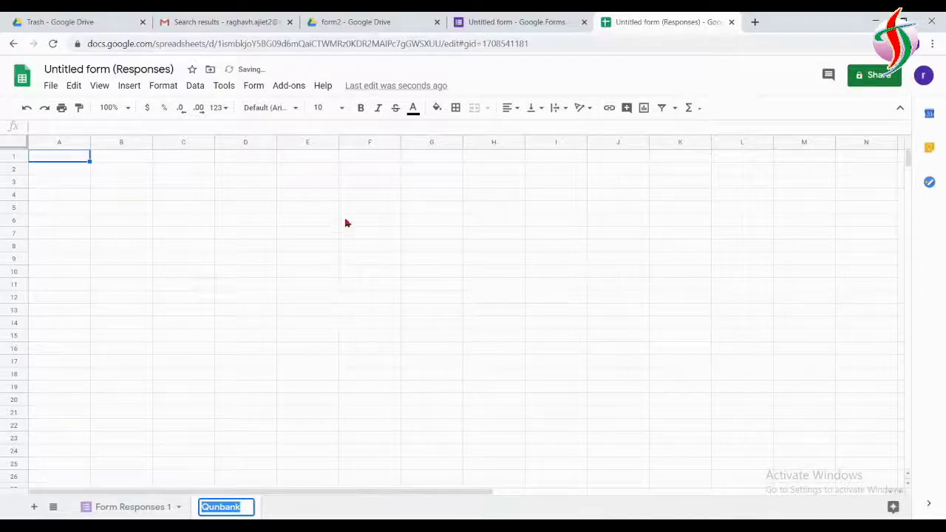
click(129, 168)
Step: Search the add-on marketplace for "formbuilder" and open the Form Builder for Sheets listing
click(289, 85)
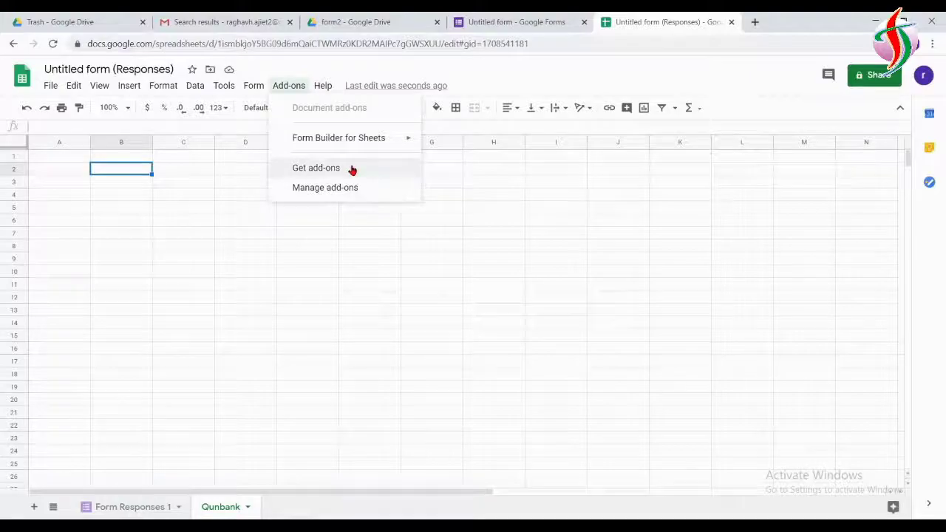
click(316, 168)
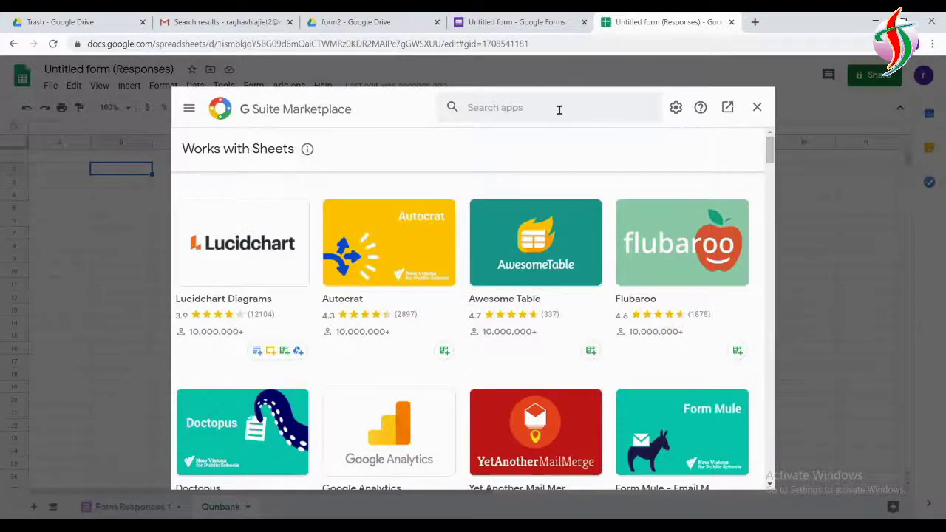
click(557, 108)
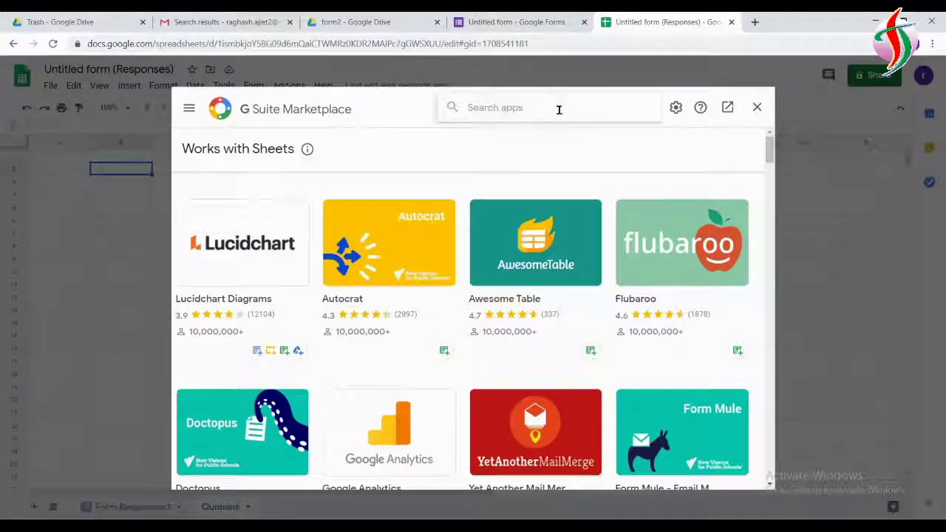
text(formbuilder)
key(Return)
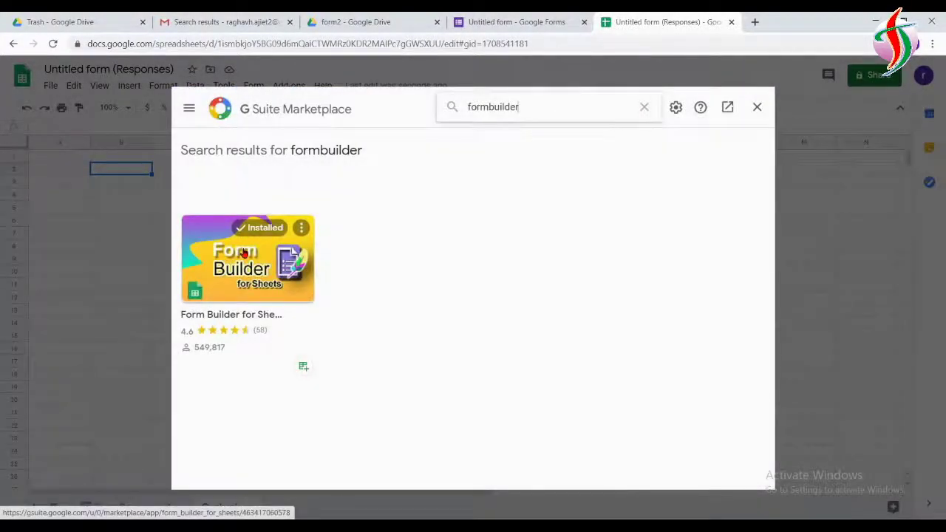
click(244, 254)
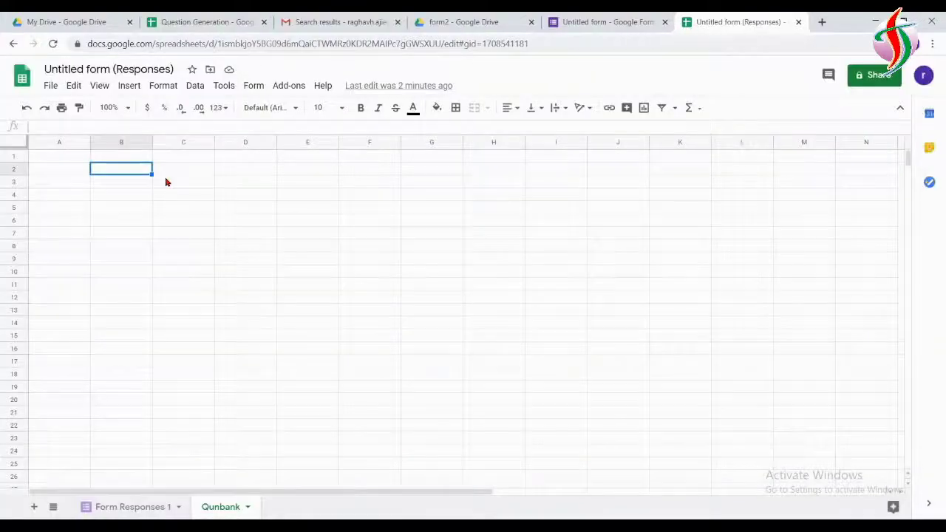
Step: Paste the "Write a program" questions from B2 down in Qunbank, then copy C14:C21 from the Question Generation spreadsheet to B10
text(Write a program to multiply two 16 bit binary numbers. Write a program to find the sum of first 10 integer numbers. Write a program to find factorial of a number. Write a program to add an array of 16 bit numbers and store the 32 bit result in internal RAM Write a program to find the square of a number (1 to 10) using look-up table. Write a program to find the largest/smallest number in an array of 32 numbers . Write a program to arrange a series of 32 bit numbers in ascending/descending order. Write a program to count the number of ones and zeros in two consecutive memory locations.)
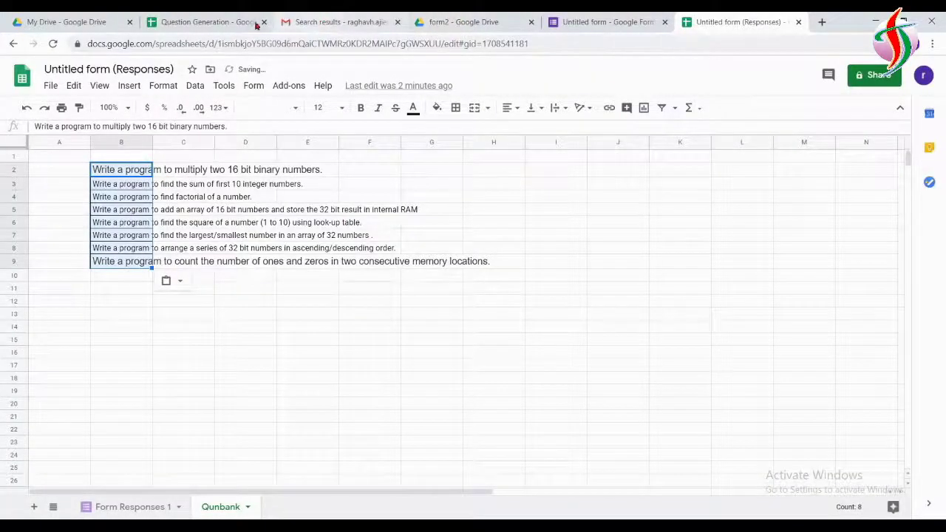
click(222, 24)
click(182, 331)
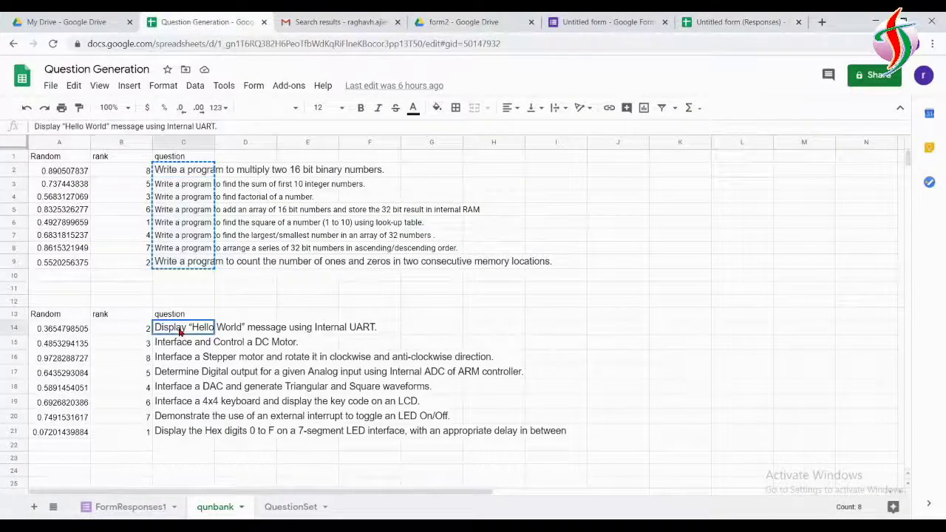
shift+click(188, 433)
key(ctrl+c)
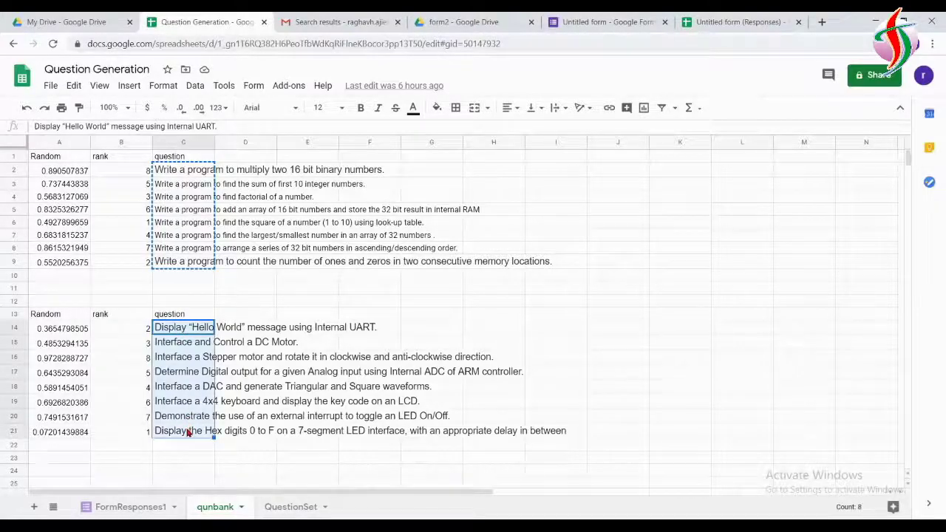
click(739, 22)
text(Write a program to multiply two 16 bit binary numbers. Write a program to find the sum of first 10 integer numbers. Write a program to find factorial of a number. Write a program to add an array of 16 bit numbers and store the 32 bit result in internal RAM Write a program to find the square of a number (1 to 10) using look-up table. Write a program to find the largest/smallest number in an array of 32 numbers . Write a program to arrange a series of 32 bit numbers in ascending/descending order. Write a program to count the number of ones and zeros in two consecutive memory locations.)
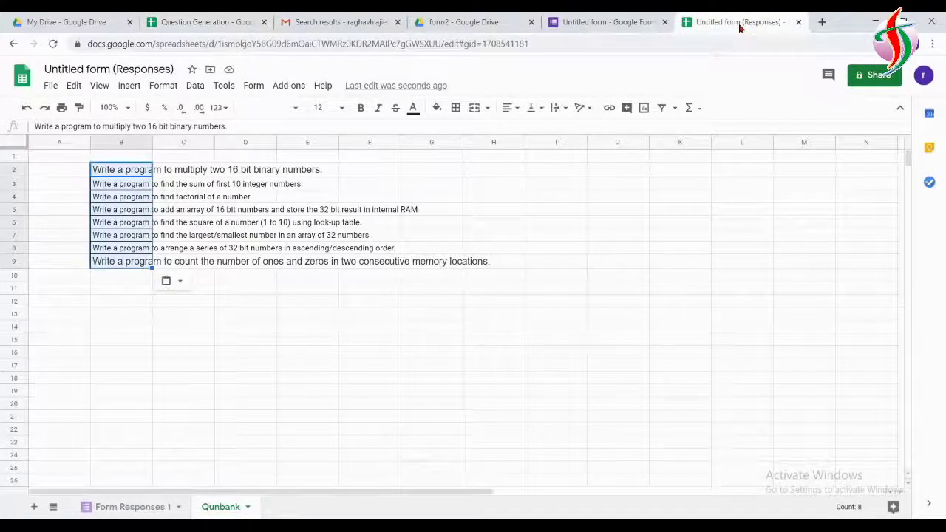
click(116, 281)
key(ctrl+v)
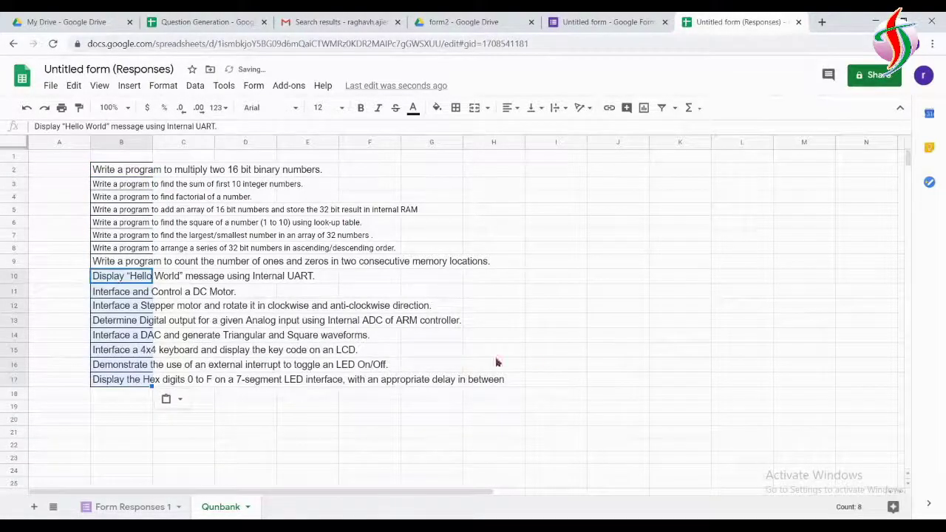
click(541, 356)
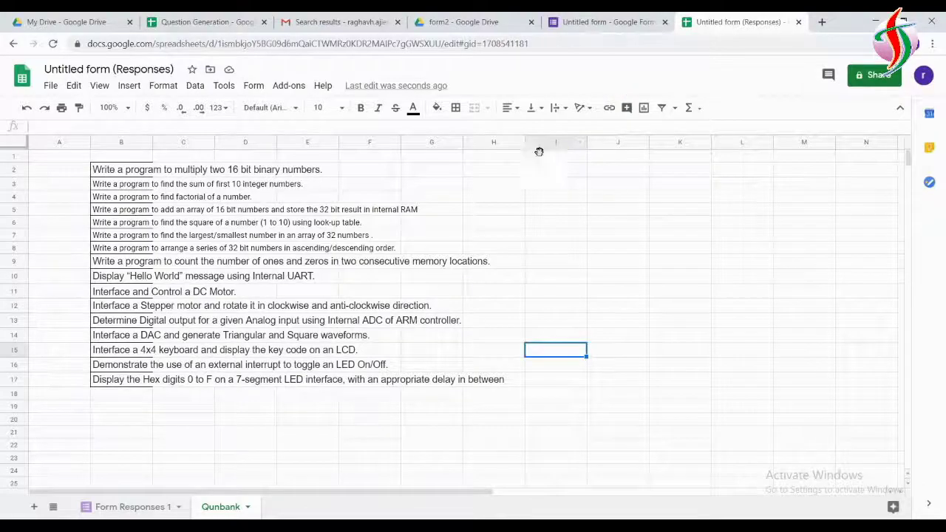
Step: Start Form Builder for Sheets and load the full Qunbank sheet using the Q's pattern
click(303, 87)
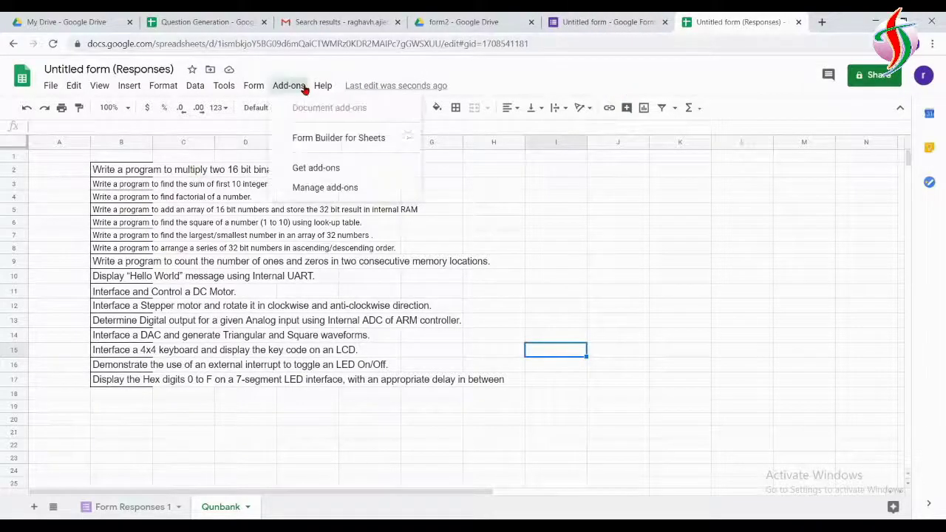
mouse_move(370, 138)
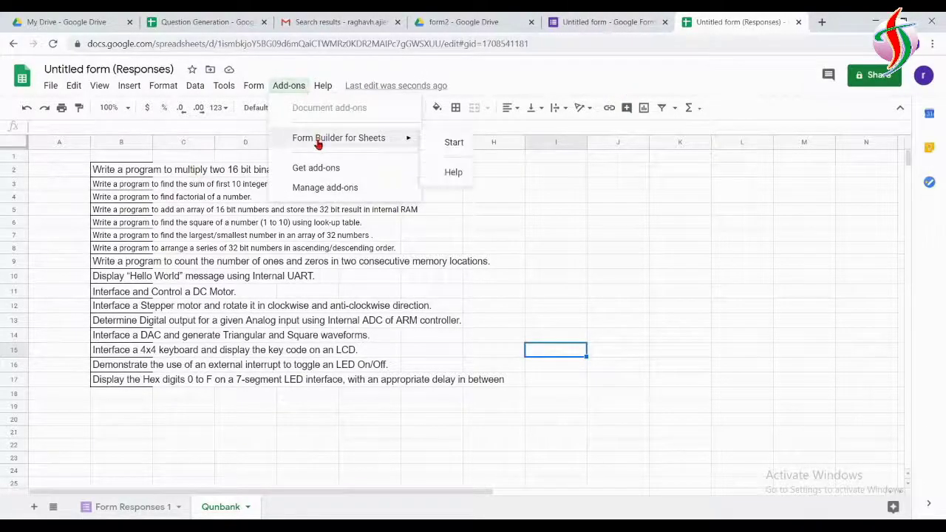
click(451, 144)
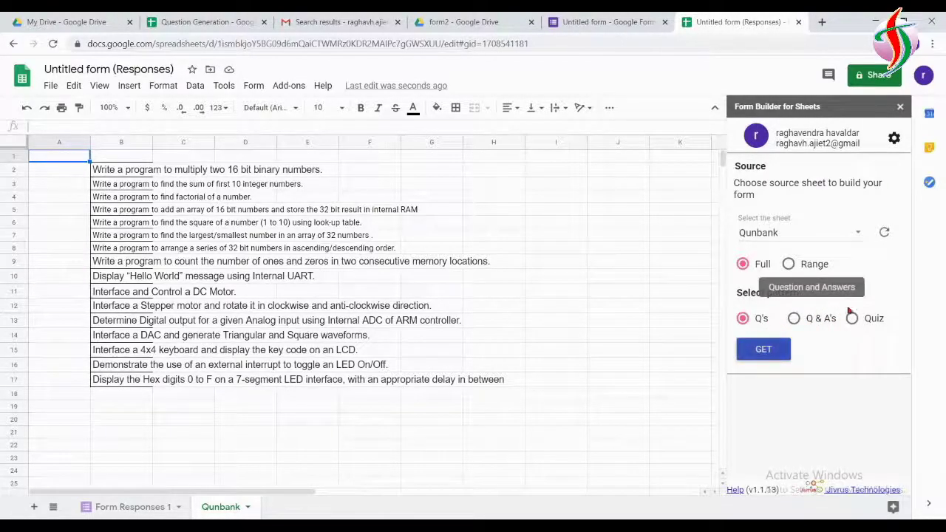
click(759, 349)
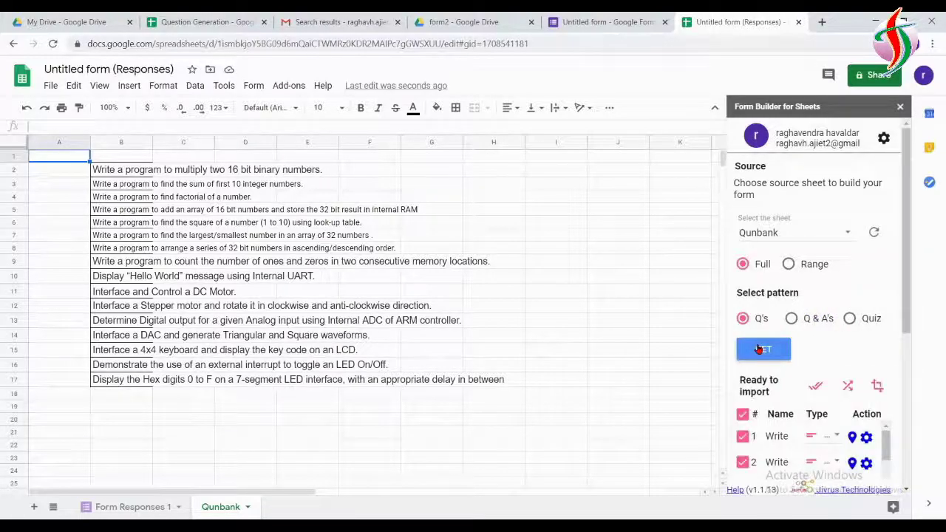
Step: Review the list of questions ready to import, the target form choices and the advanced import options
drag(907, 318, 905, 410)
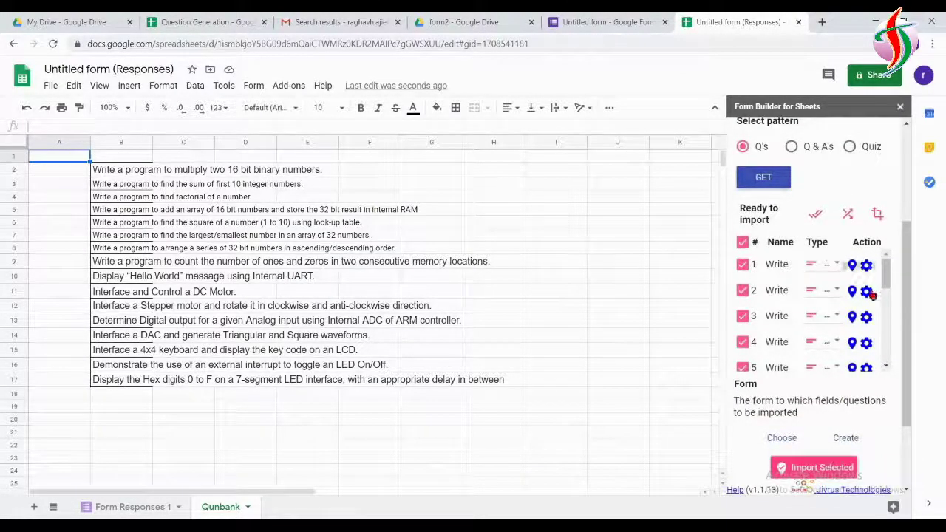
drag(887, 272, 906, 413)
click(834, 390)
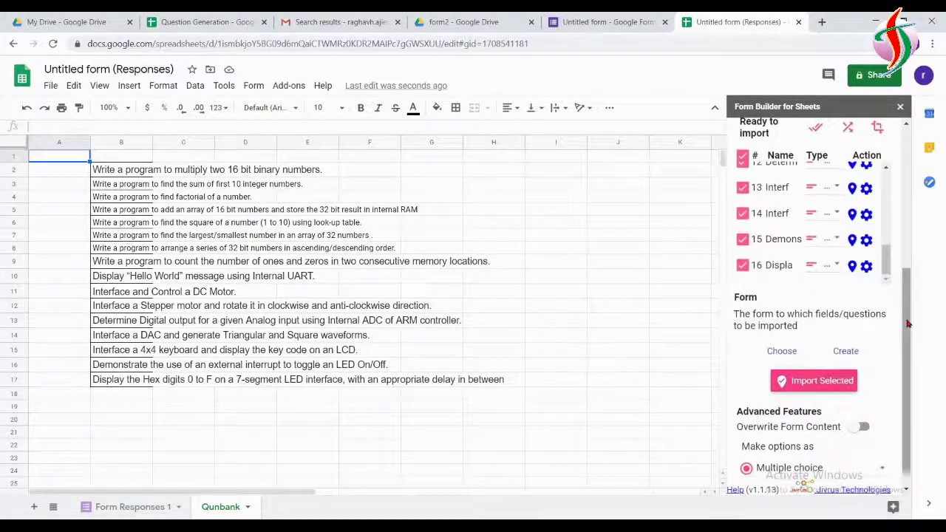
drag(911, 375, 912, 387)
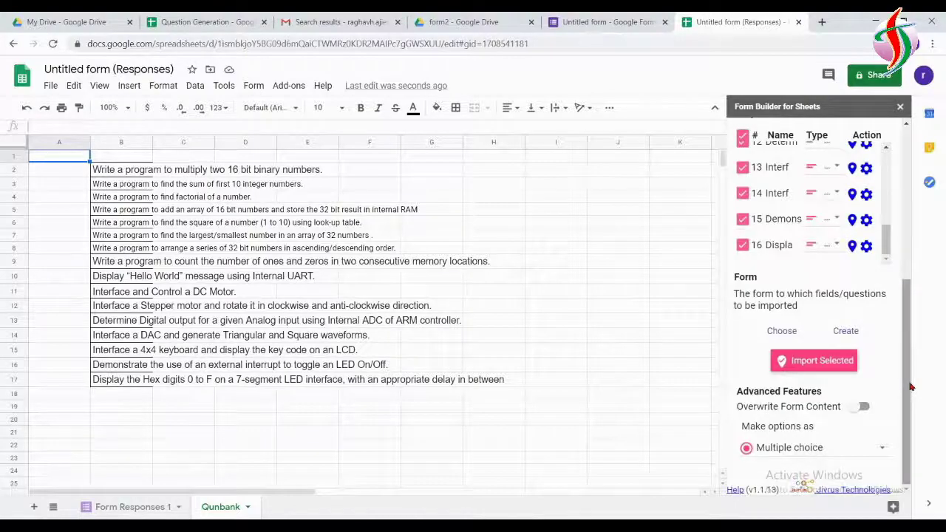
Step: Insert one empty column to the left of column A in the Qunbank sheet
drag(907, 381, 906, 270)
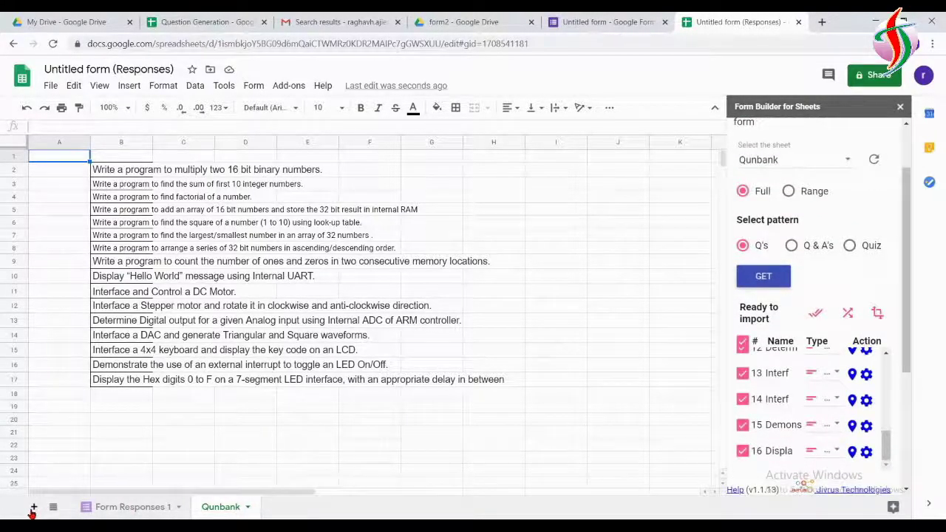
click(66, 173)
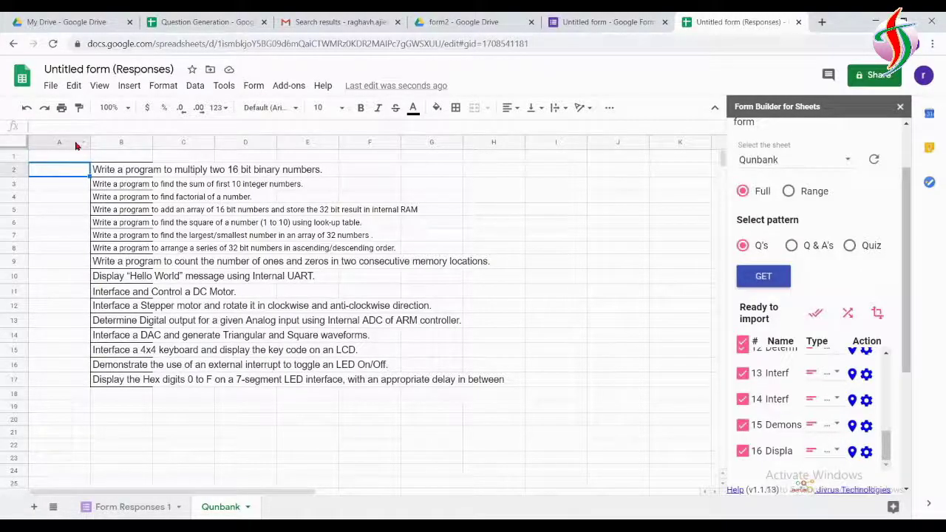
right_click(76, 145)
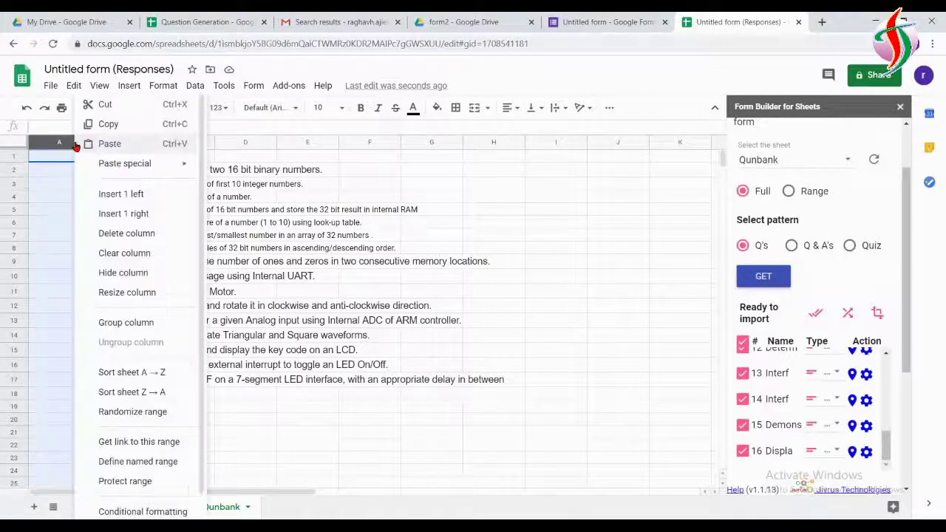
click(156, 198)
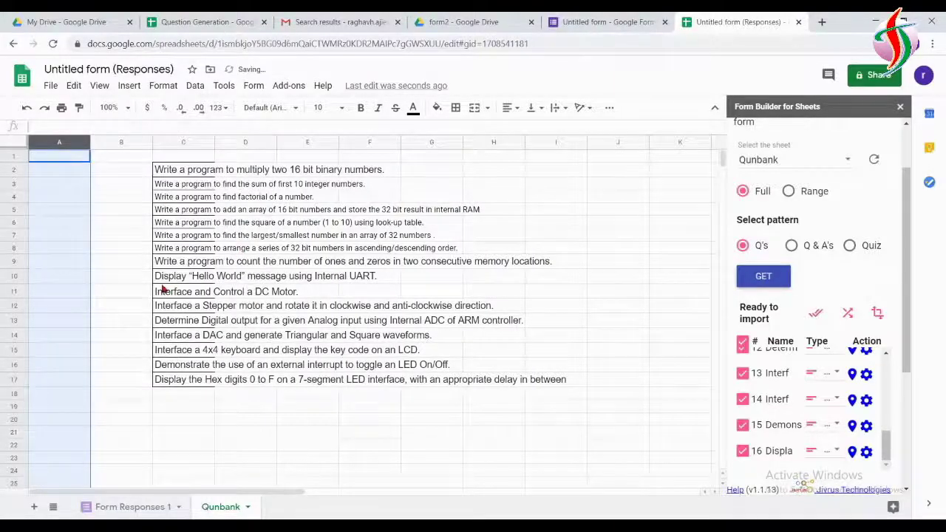
Step: Enter the formula =rand() in cell A2 of Qunbank, beside the first question
click(67, 171)
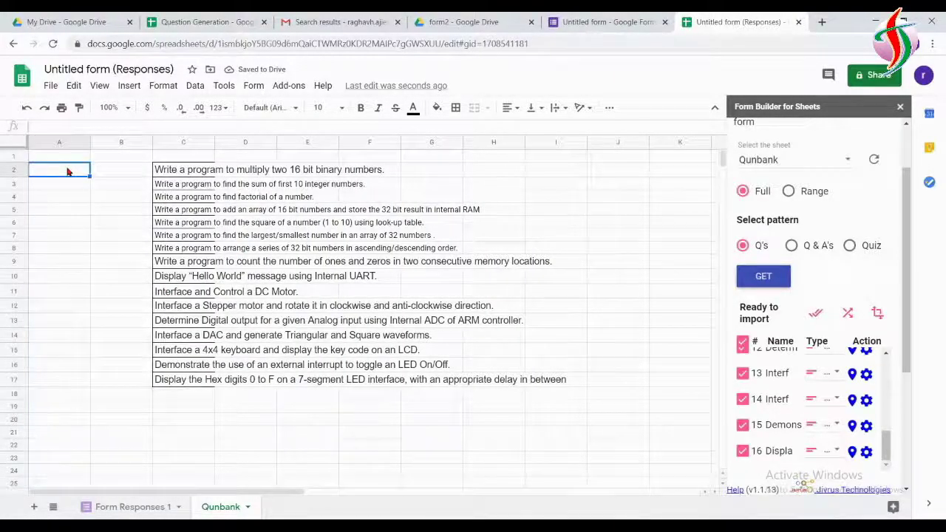
text(r)
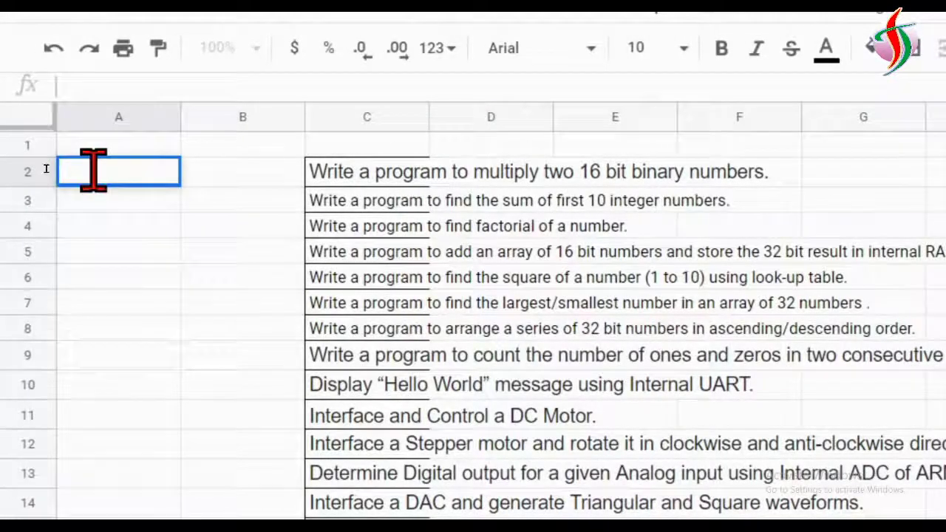
text(=r)
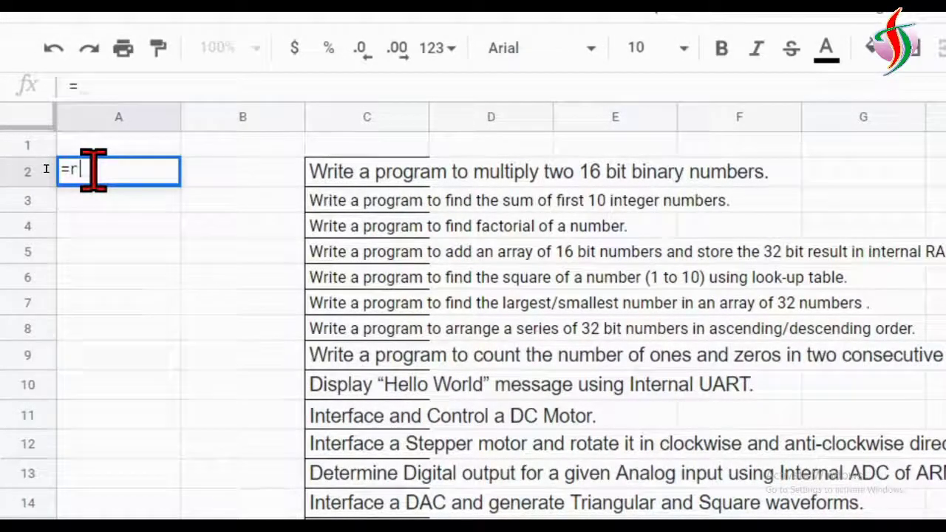
text(and)
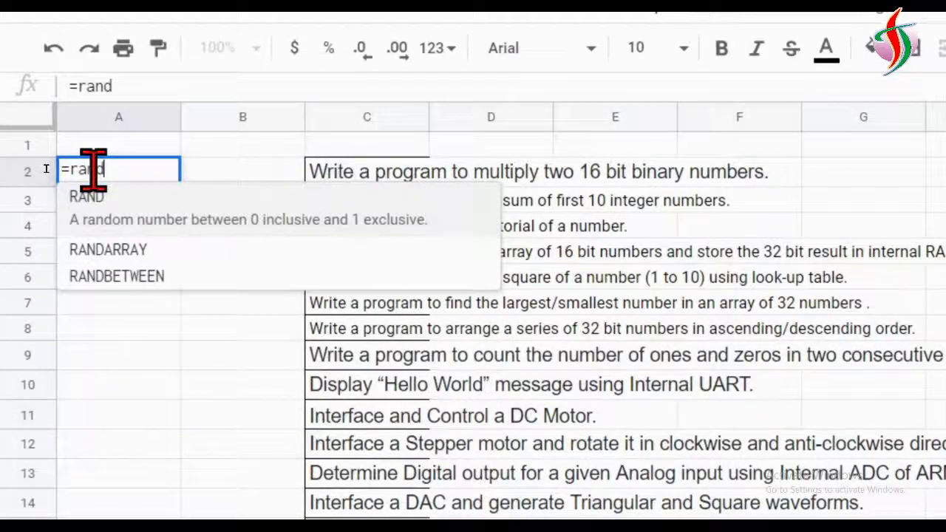
text(())
key(Return)
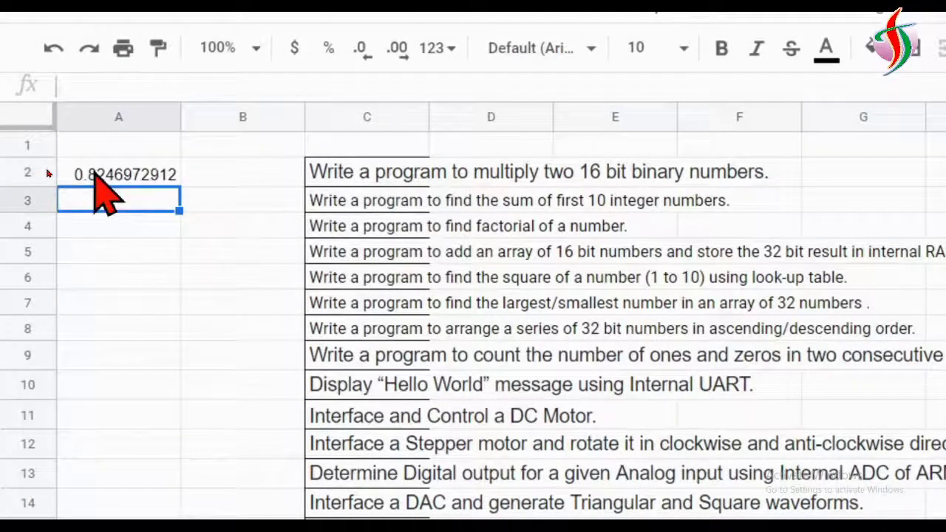
Step: Fill the random-number formula from A2 down to A17, alongside every question
click(163, 178)
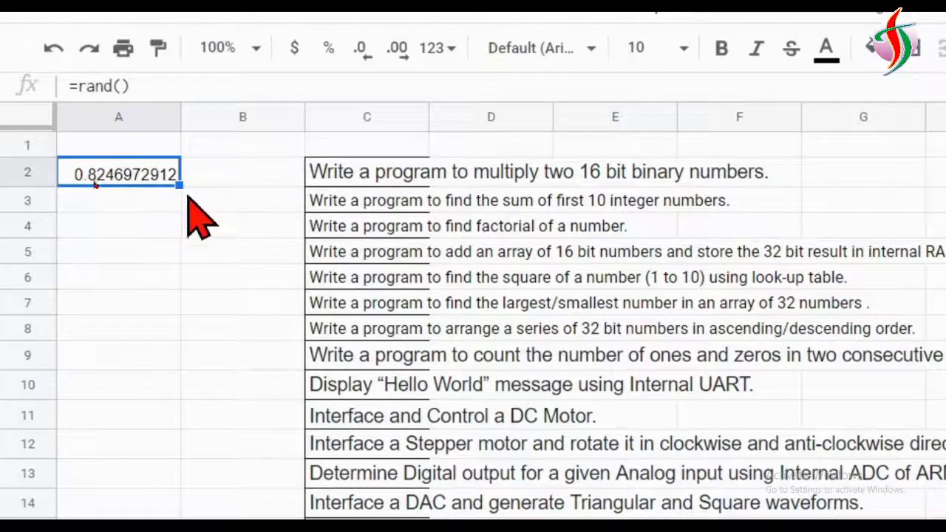
drag(180, 184, 90, 203)
drag(147, 189, 176, 531)
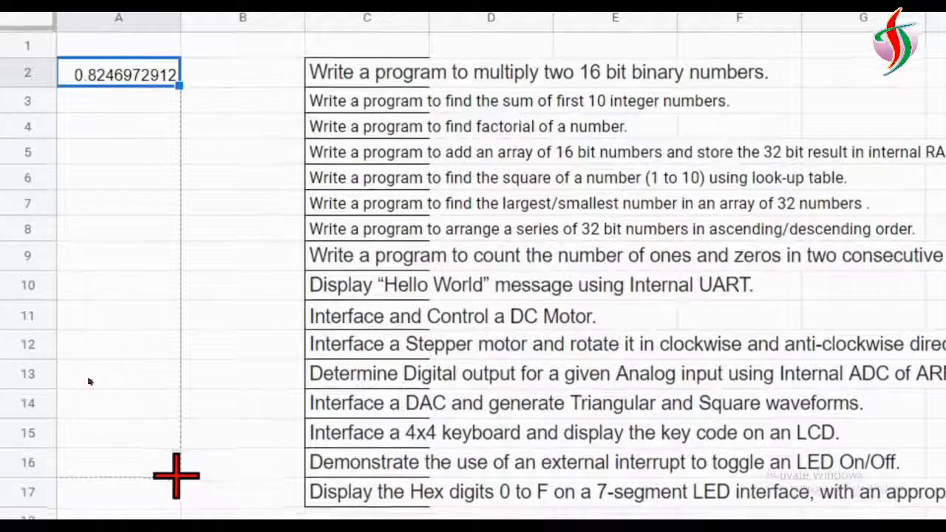
drag(176, 476, 178, 497)
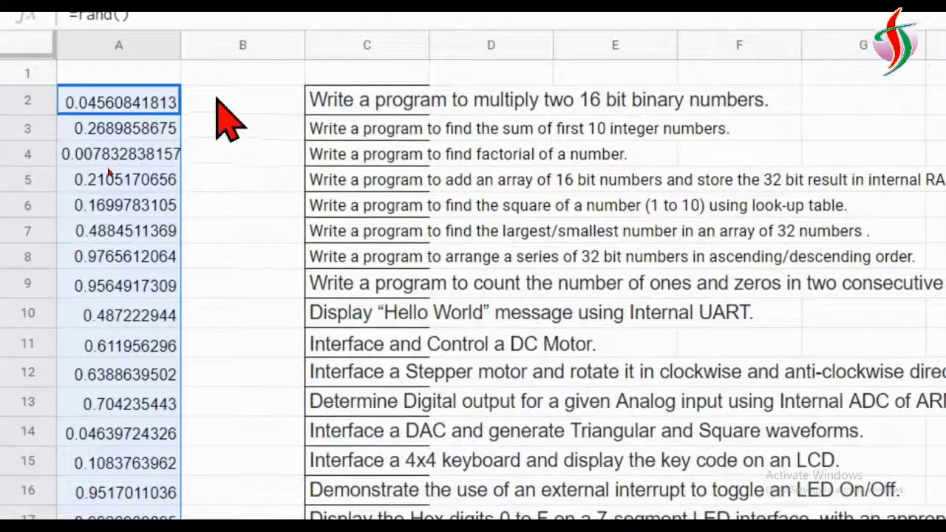
Step: Begin a RANK formula in B2 with A2 as the value and A2:A17 as the data range
click(218, 100)
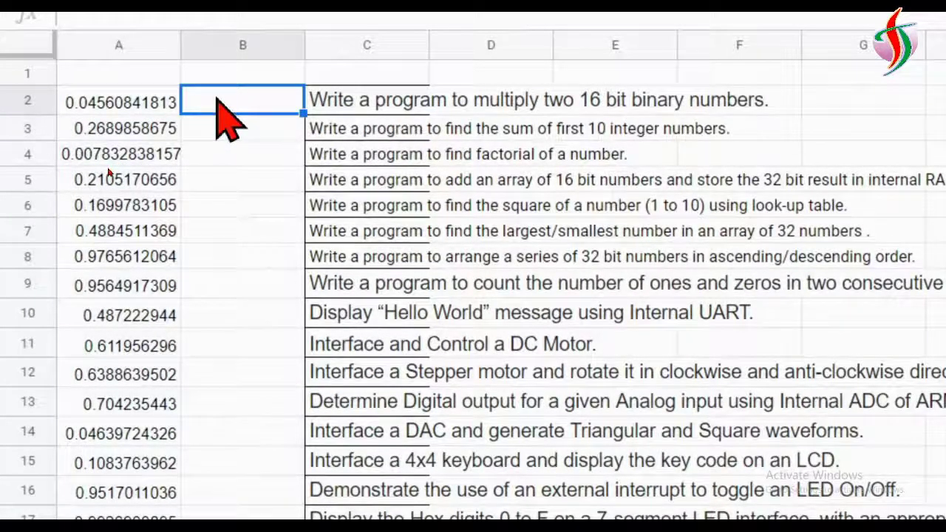
text(=rank)
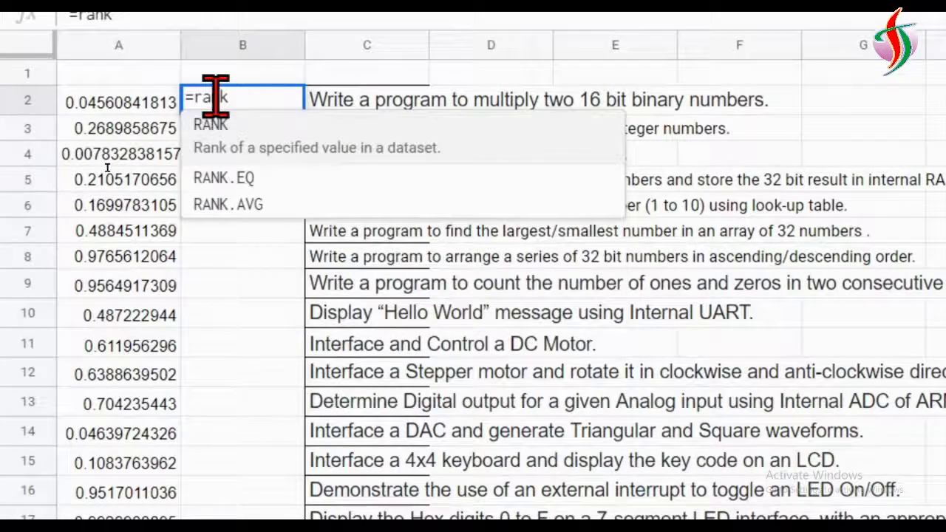
text(()
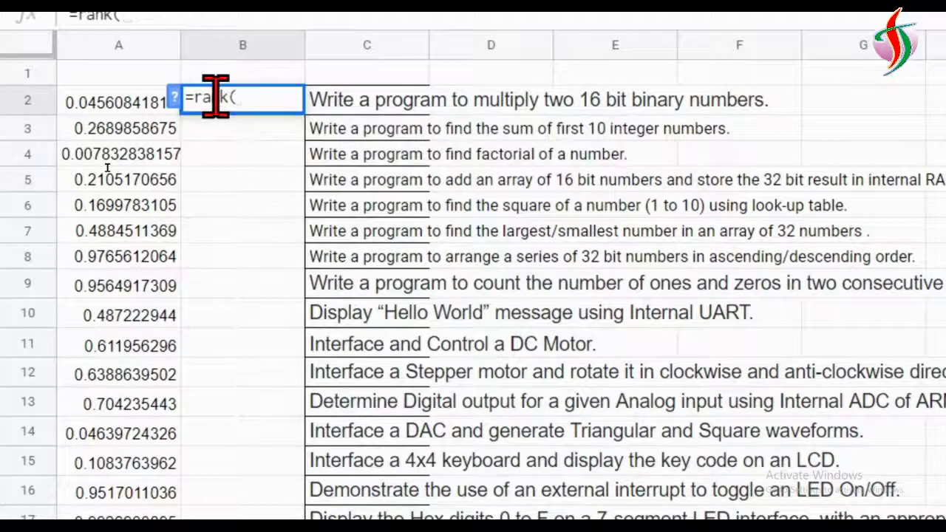
click(134, 108)
text(,)
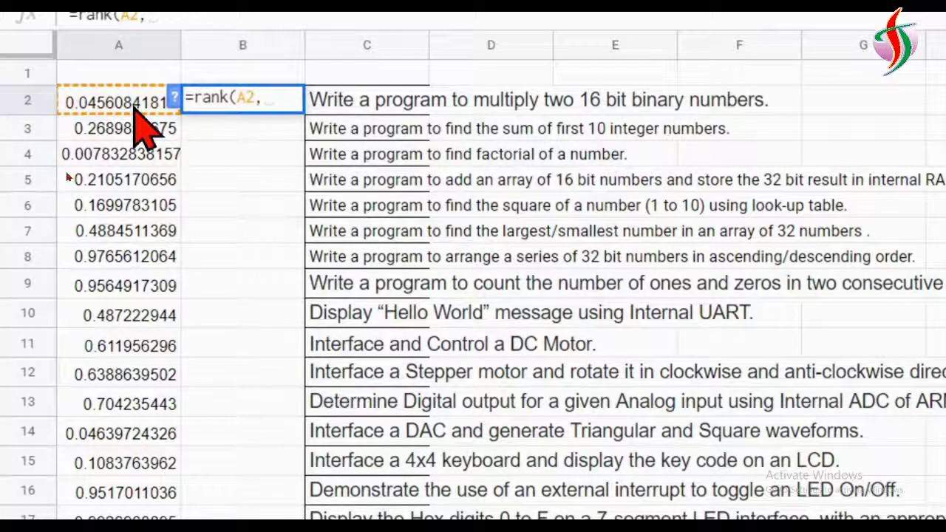
drag(155, 103, 142, 523)
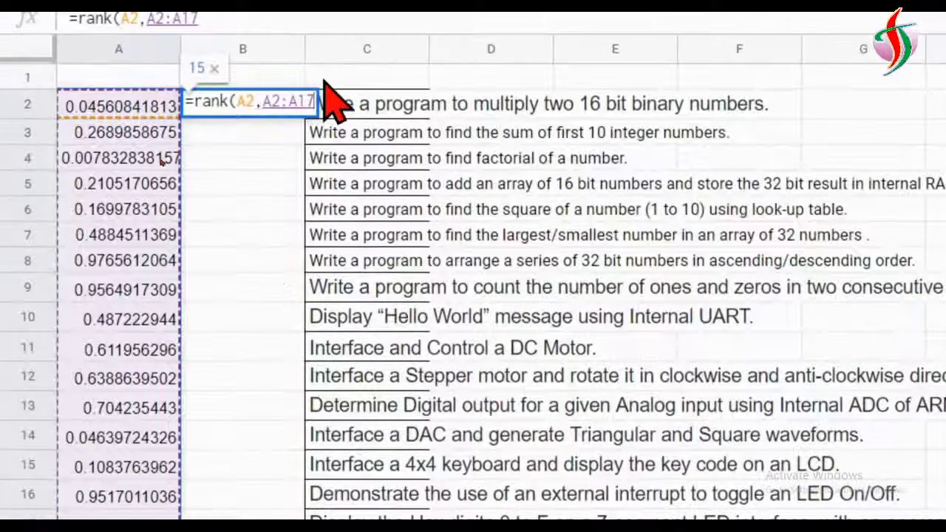
Step: Make the RANK formula's data range absolute as $A$2:$A$17
click(265, 101)
text($A)
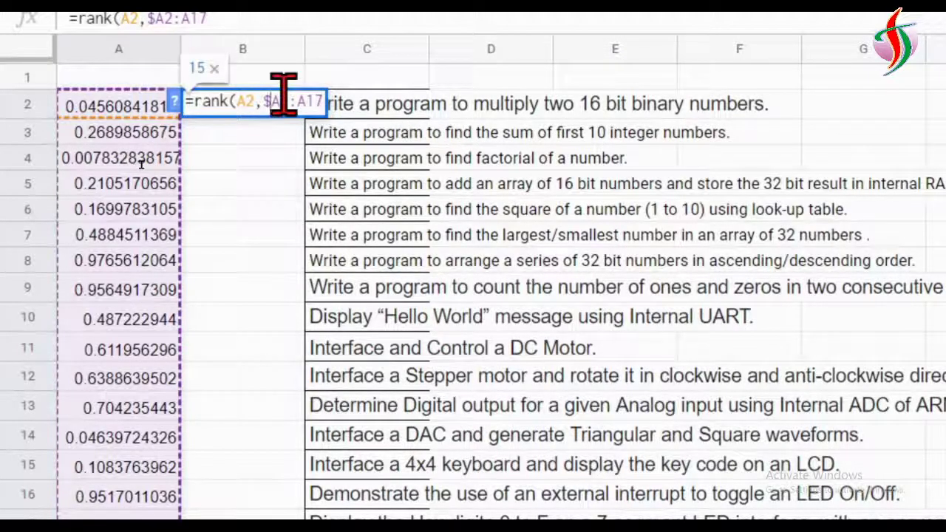
text($)
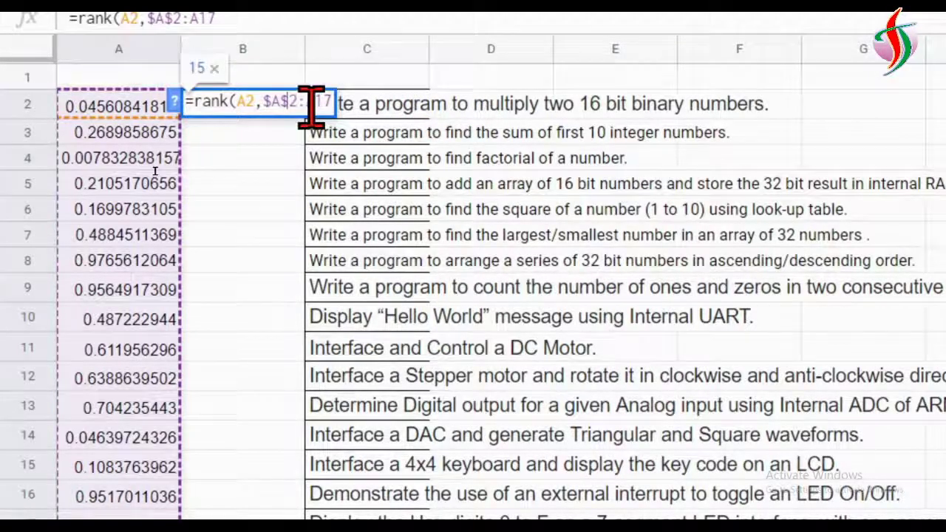
click(312, 103)
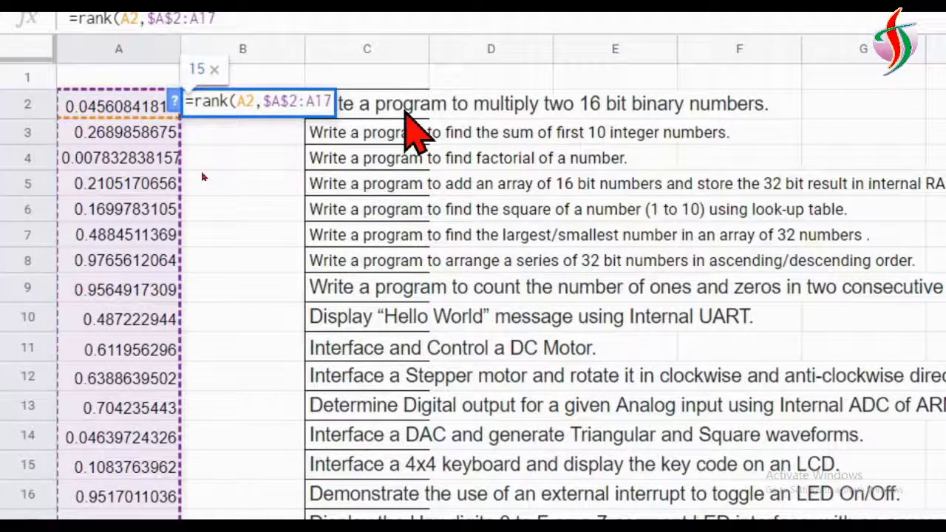
text($A)
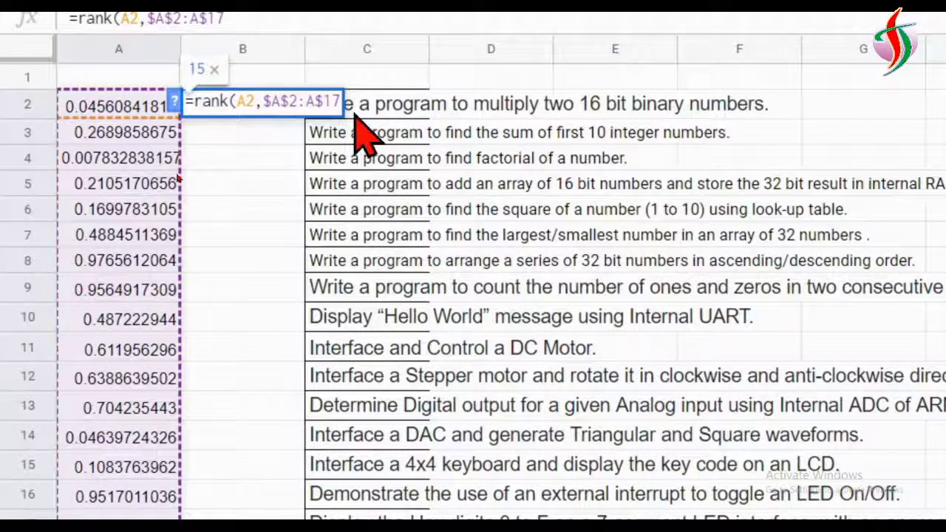
text($)
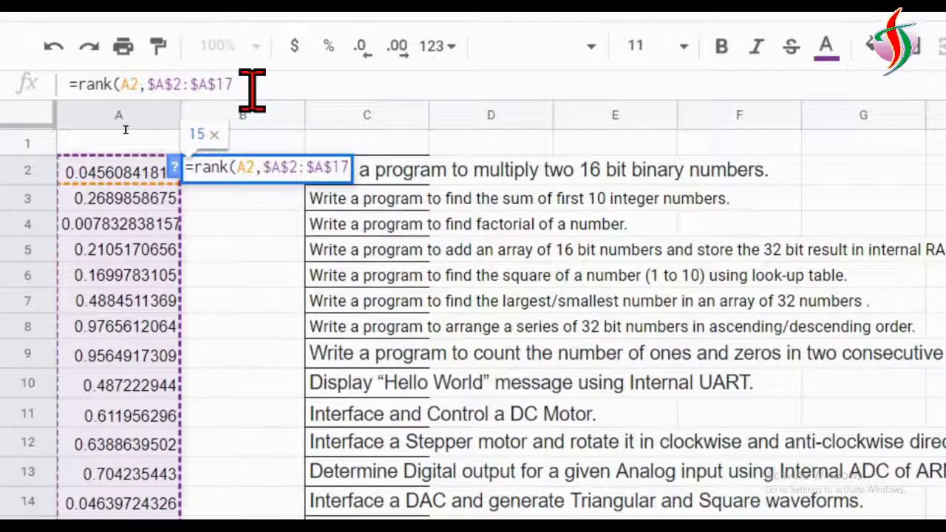
Step: Complete the B2 formula with ascending order 1, as =rank(A2,$A$2:$A$17,1)
click(251, 19)
text(,)
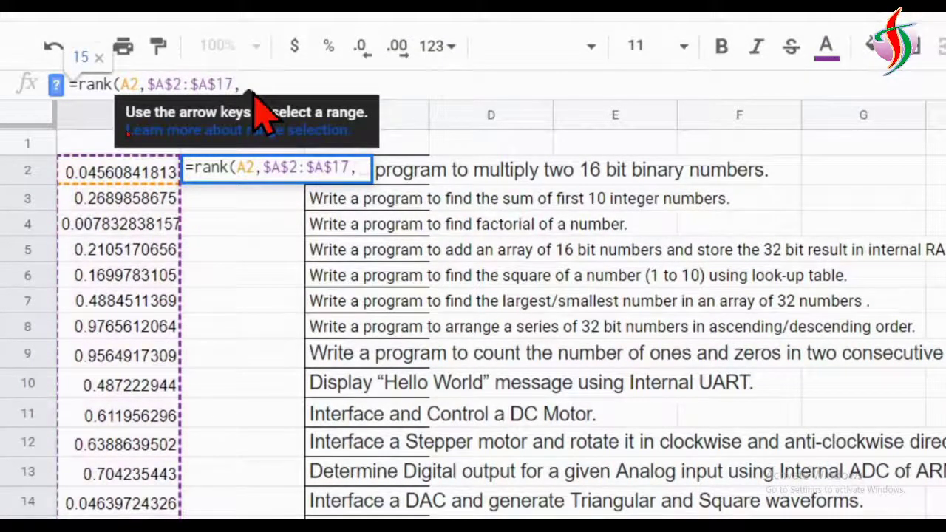
text(1)
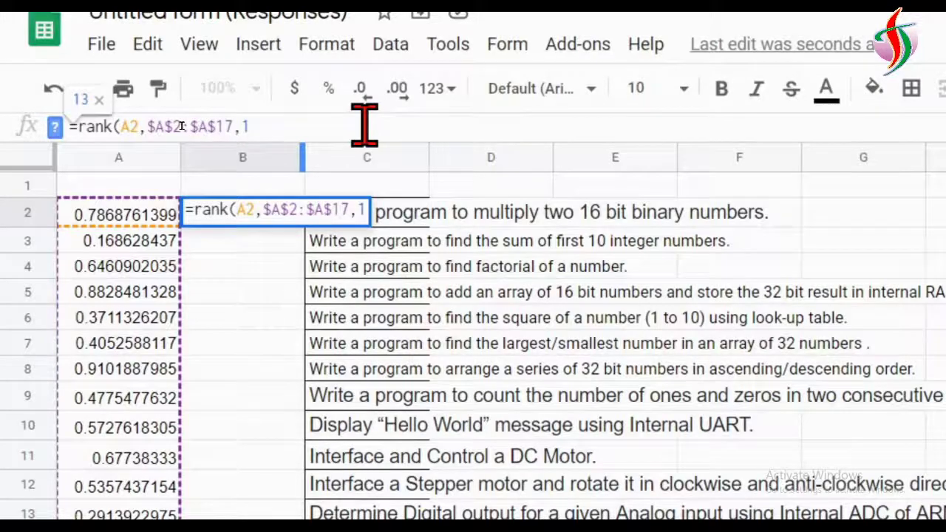
text(()
key(BackSpace)
text())
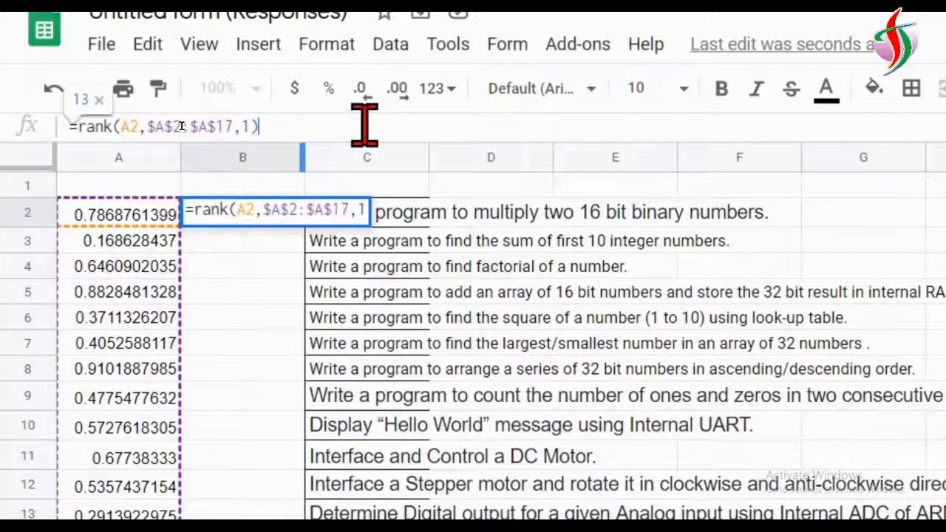
key(Return)
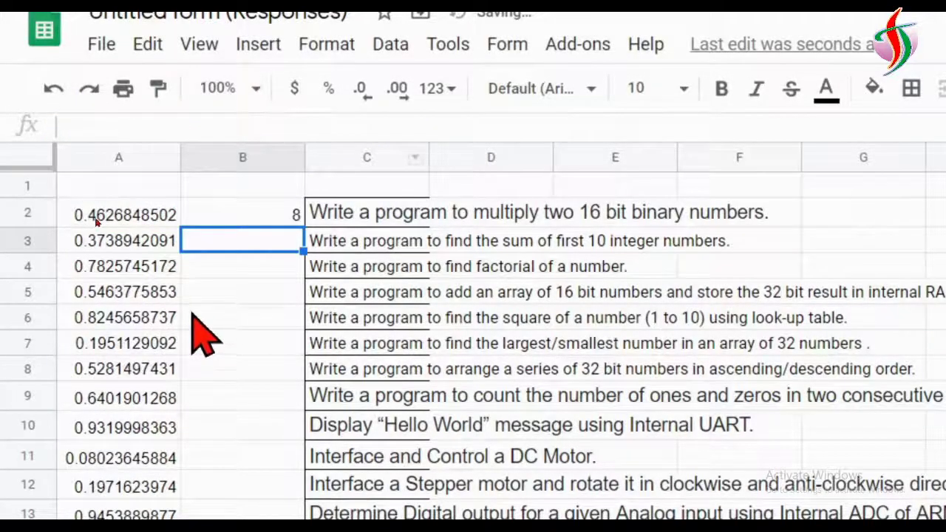
Step: Fill the rank formula from B2 down to B17
click(283, 211)
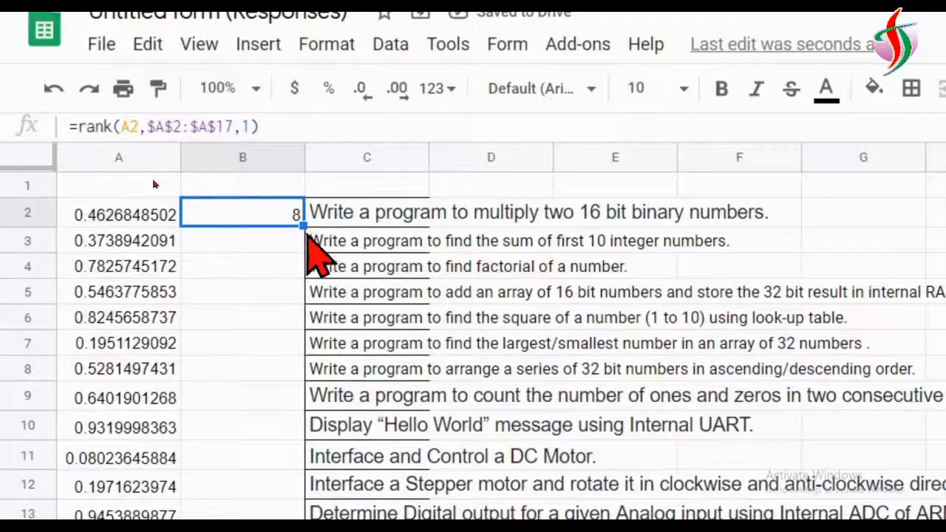
drag(303, 222, 286, 531)
drag(286, 474, 287, 494)
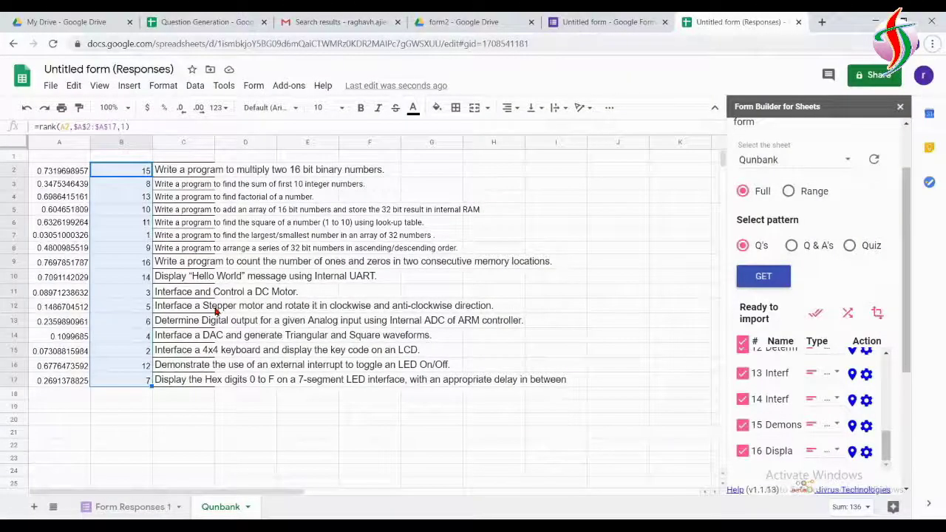
Step: Add a new sheet to the spreadsheet and name it randqun
click(34, 507)
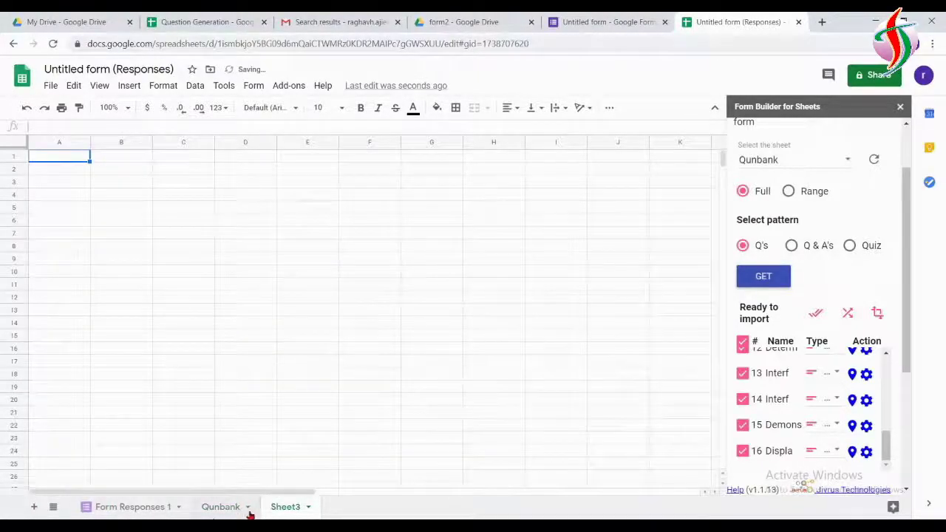
right_click(290, 509)
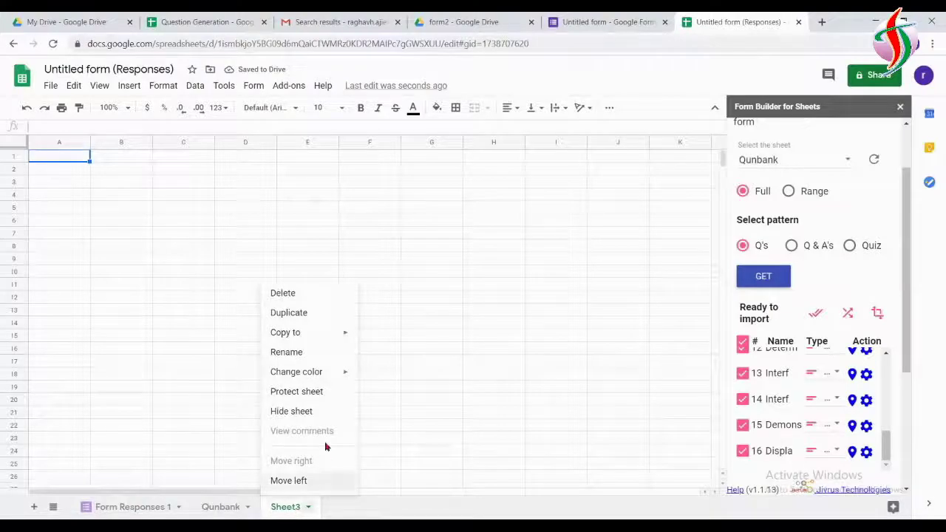
click(296, 353)
text(randqun)
key(Return)
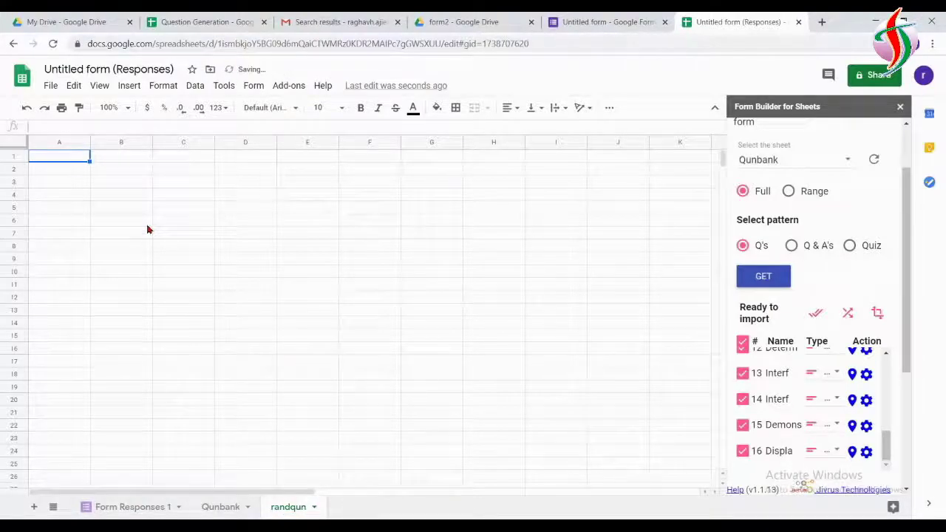
Step: Enter the numbers 1, 2 and 3 in cells A1 to A3 of the randqun sheet
click(81, 172)
click(78, 160)
text(1)
key(Return)
text(2)
key(Return)
text(3)
key(Return)
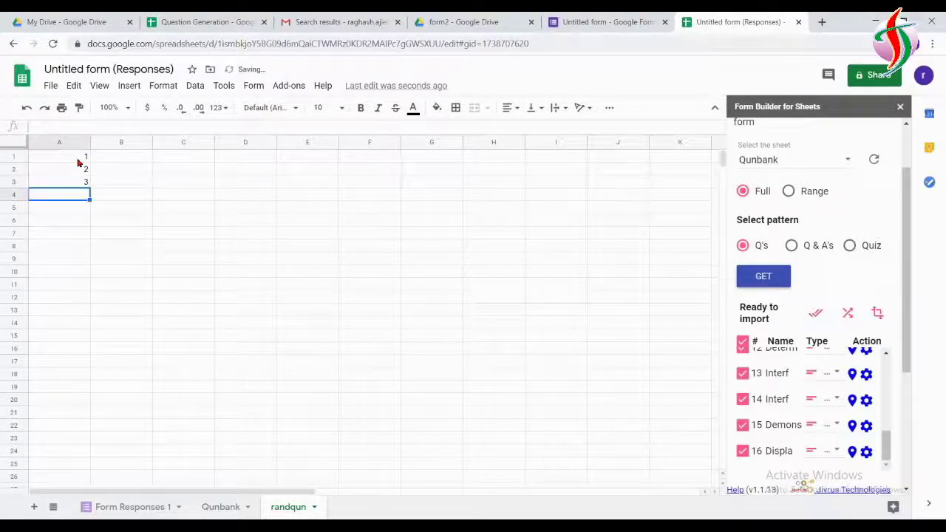
Step: Begin a VLOOKUP formula in cell B1 of randqun with A1 as search key and Qunbank!B2:C17 as the range
click(118, 159)
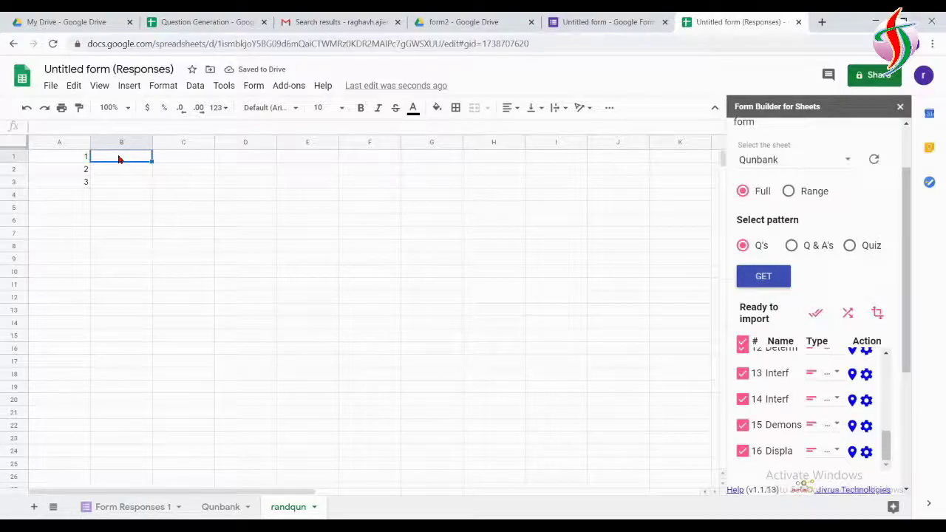
text(=)
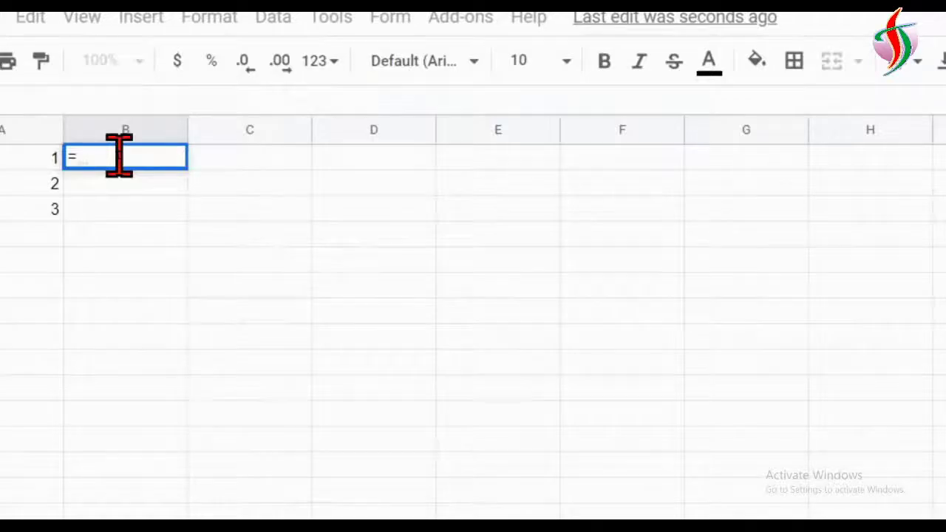
text(vl)
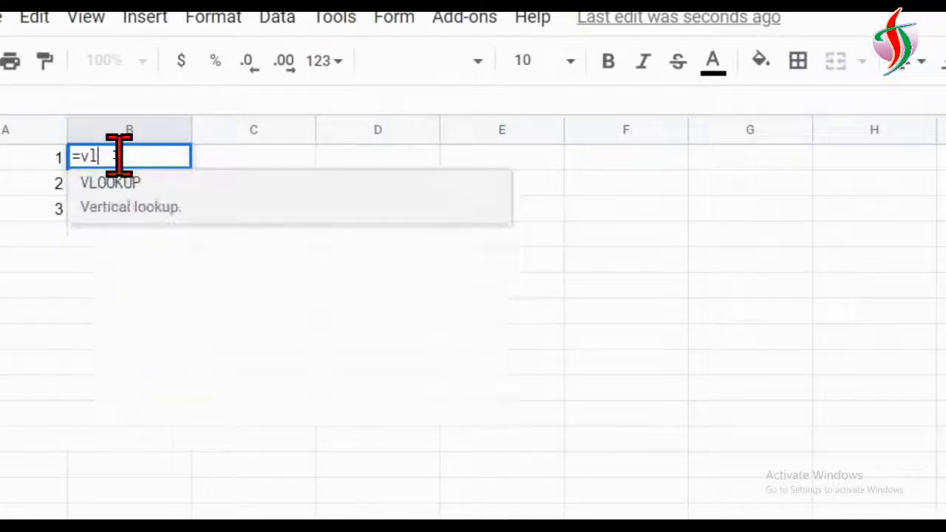
click(122, 182)
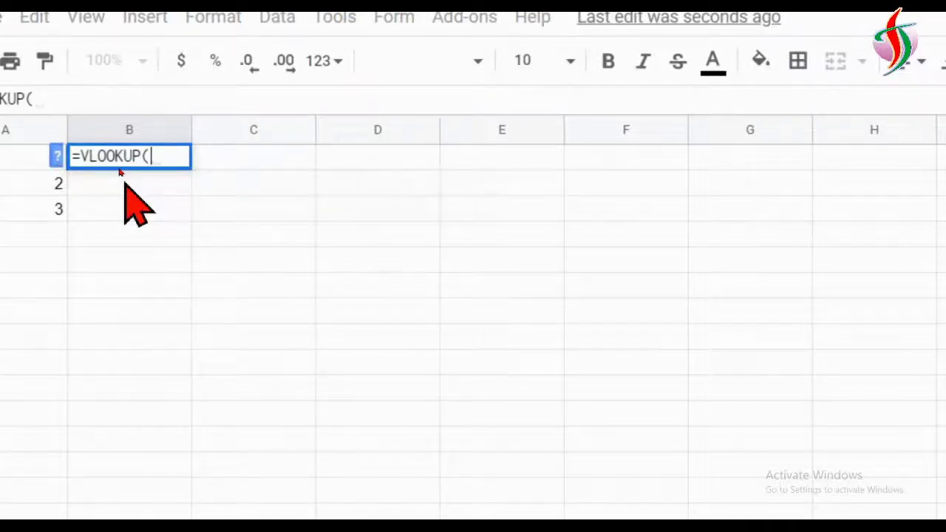
click(47, 157)
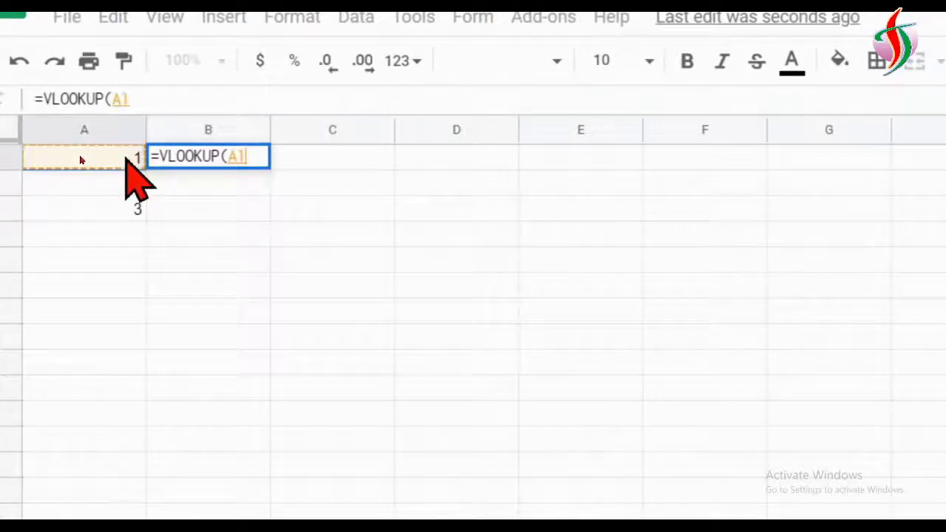
text(,)
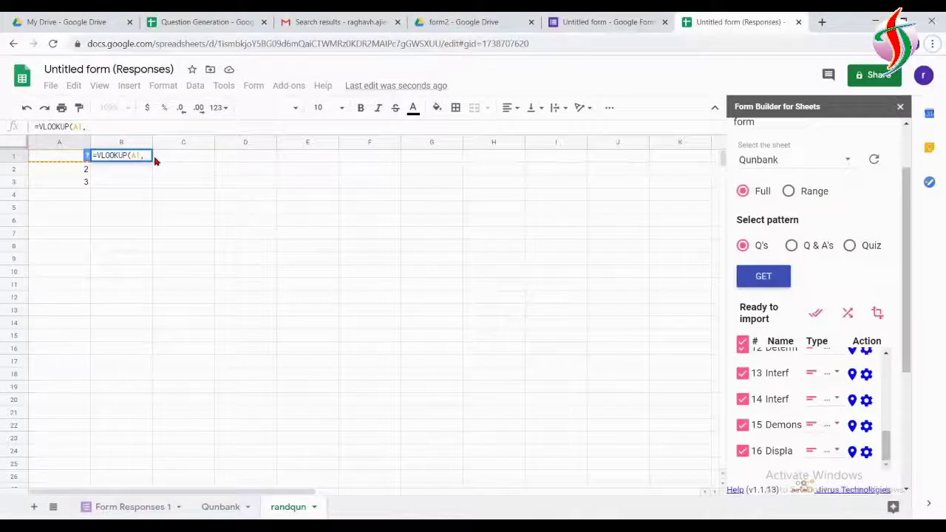
click(215, 508)
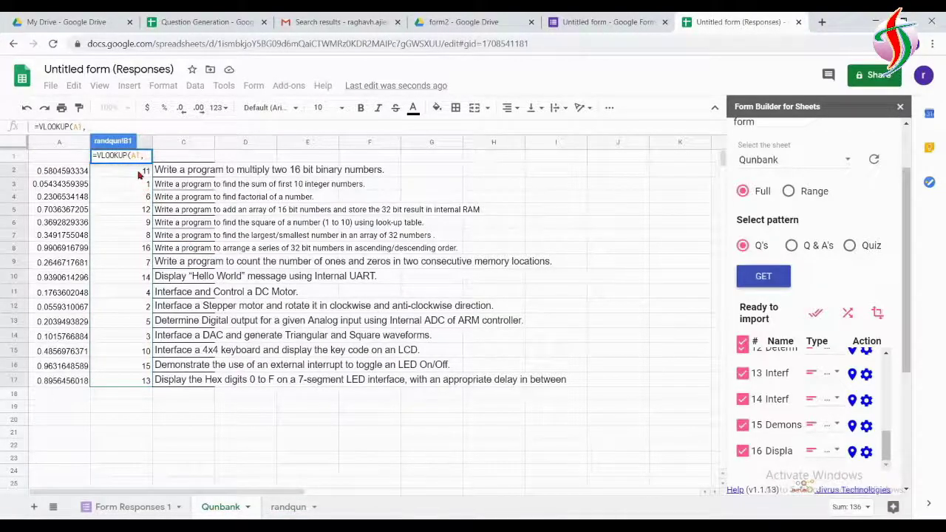
drag(139, 172, 196, 382)
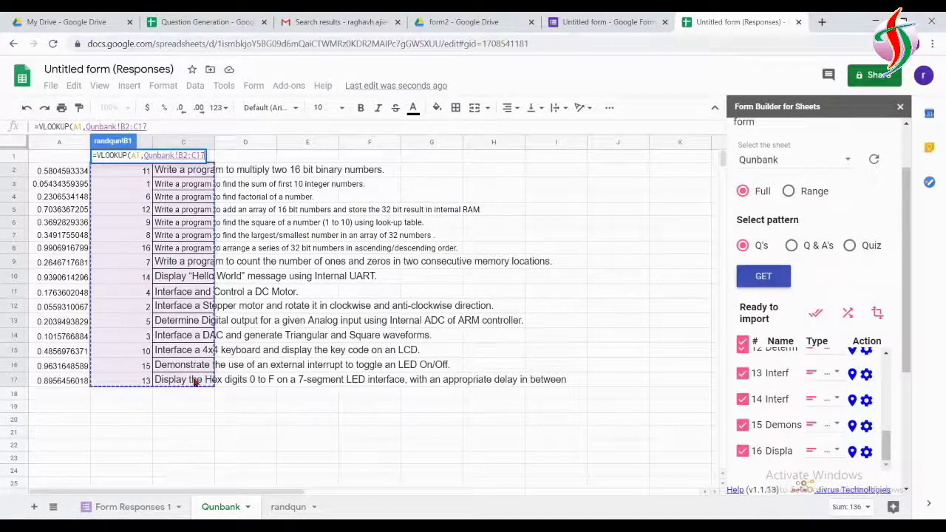
Step: Make the lookup range in the formula absolute, as Qunbank!$B$2:$C$17
click(167, 126)
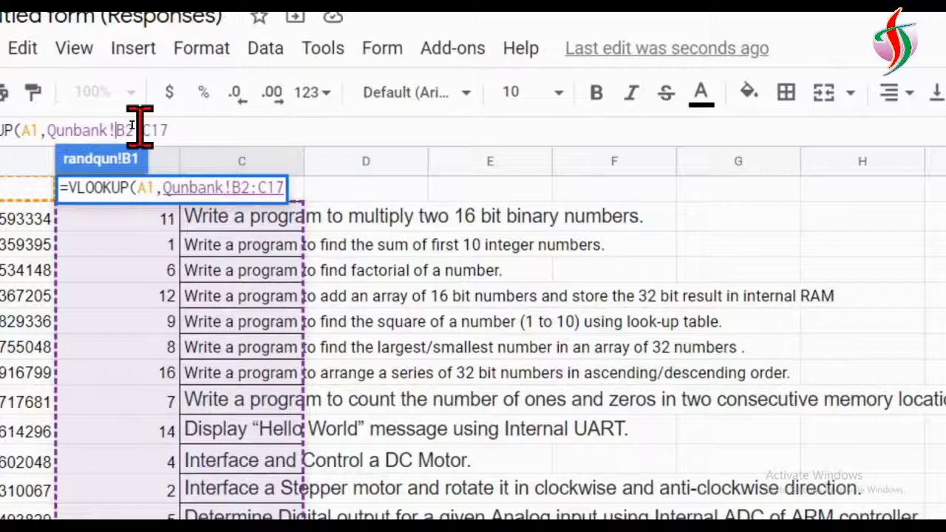
text($B)
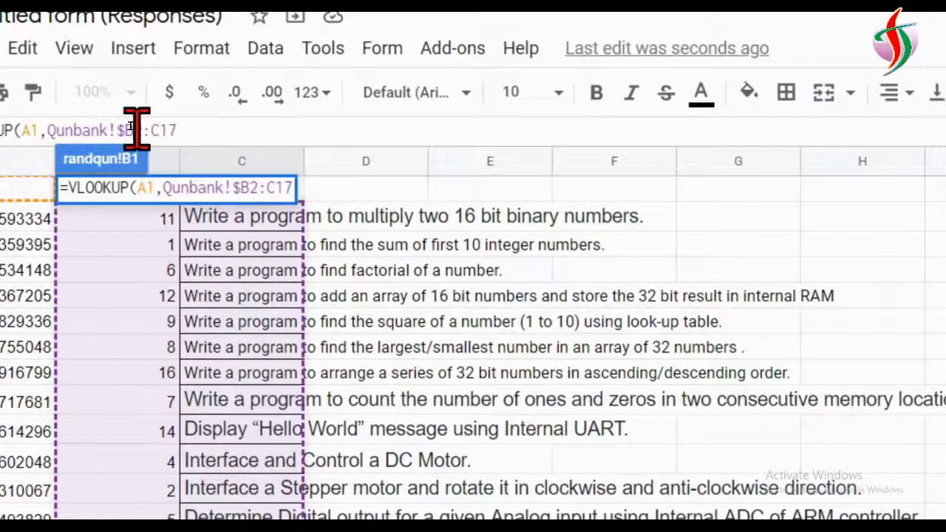
text($)
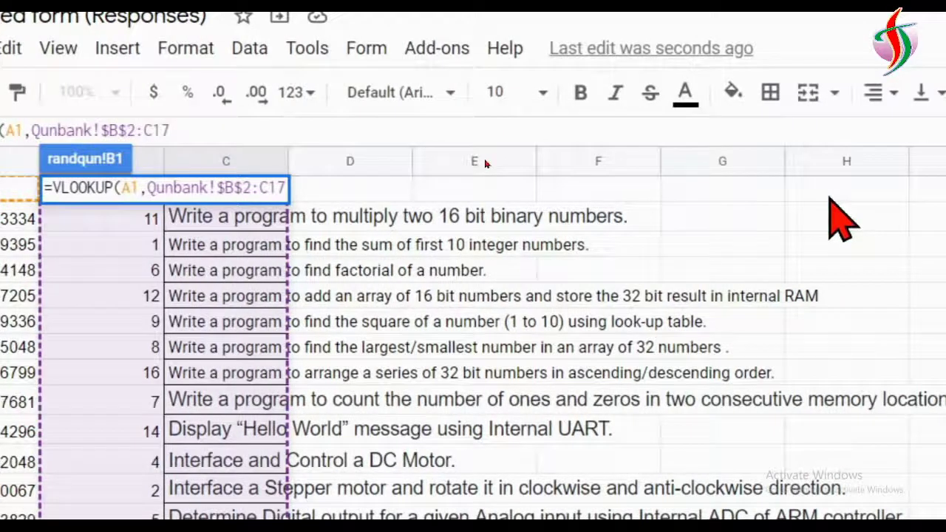
key(Right)
key(Right)
text($B)
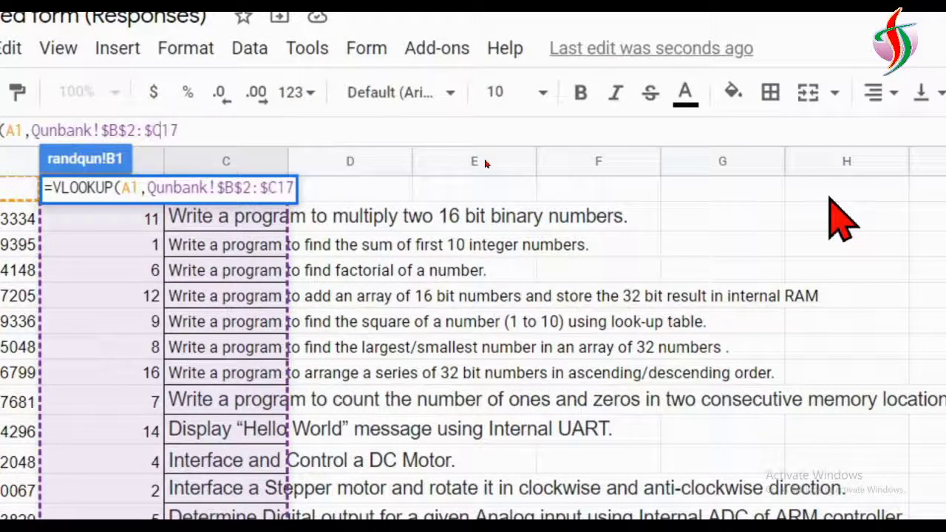
text($17,)
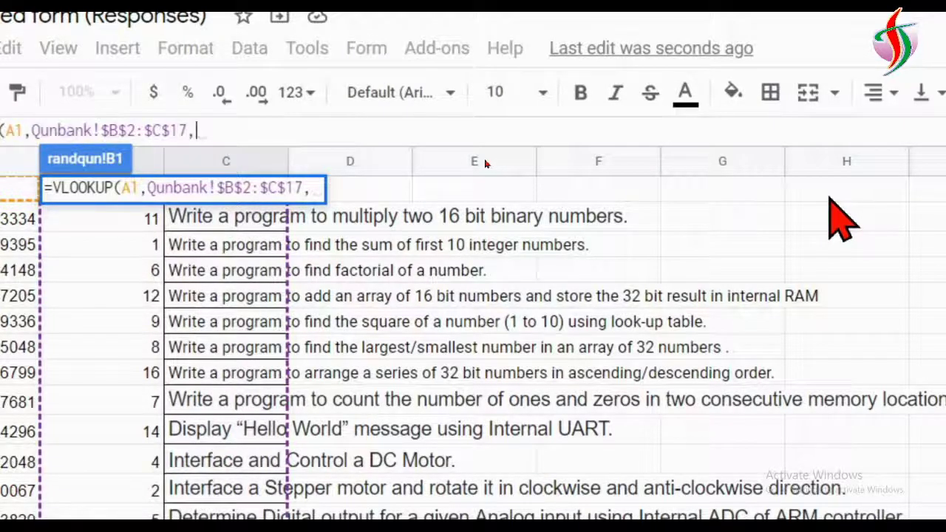
Step: Complete the VLOOKUP formula with column index 2 and False, and fill it from B1 down to B3
text(2)
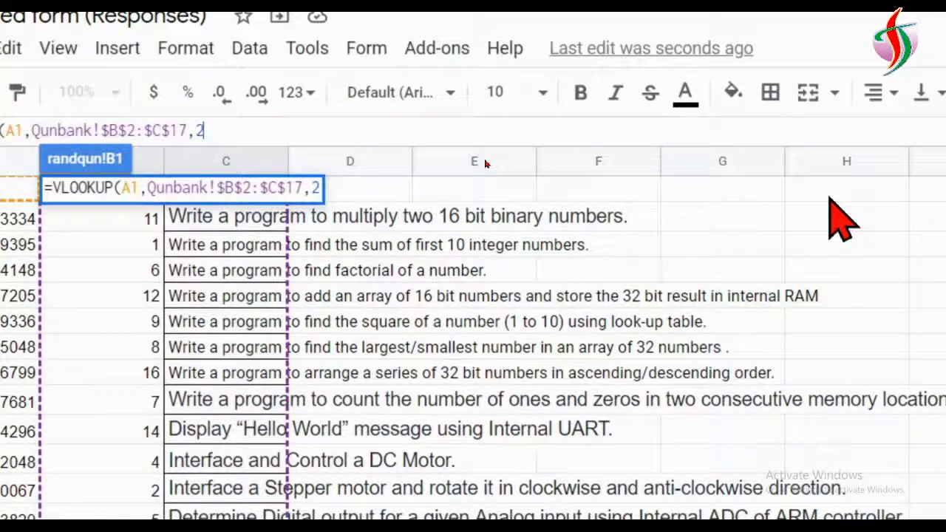
text(,)
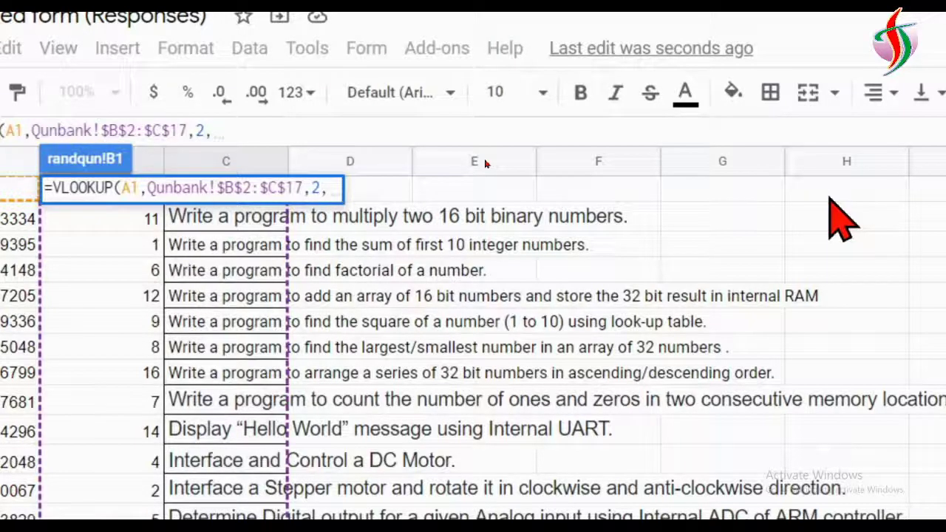
text(Fals)
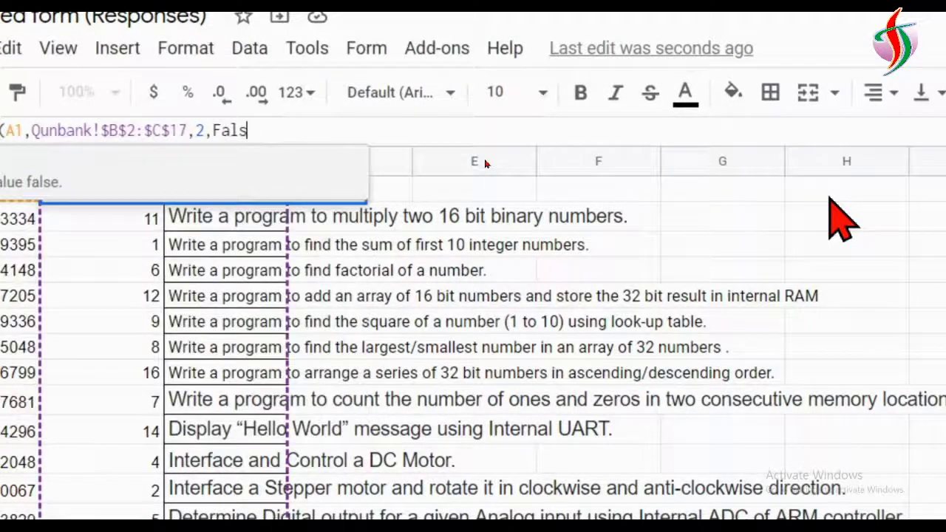
text(e))
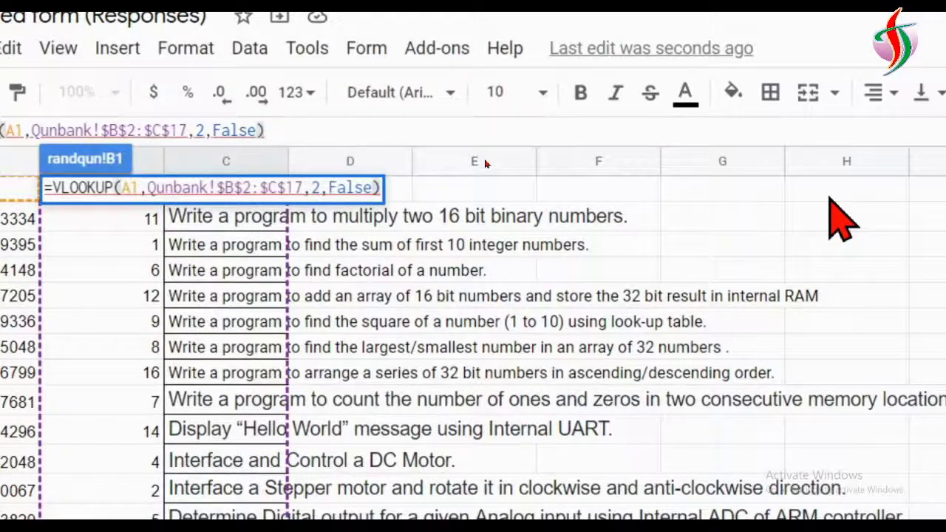
key(Return)
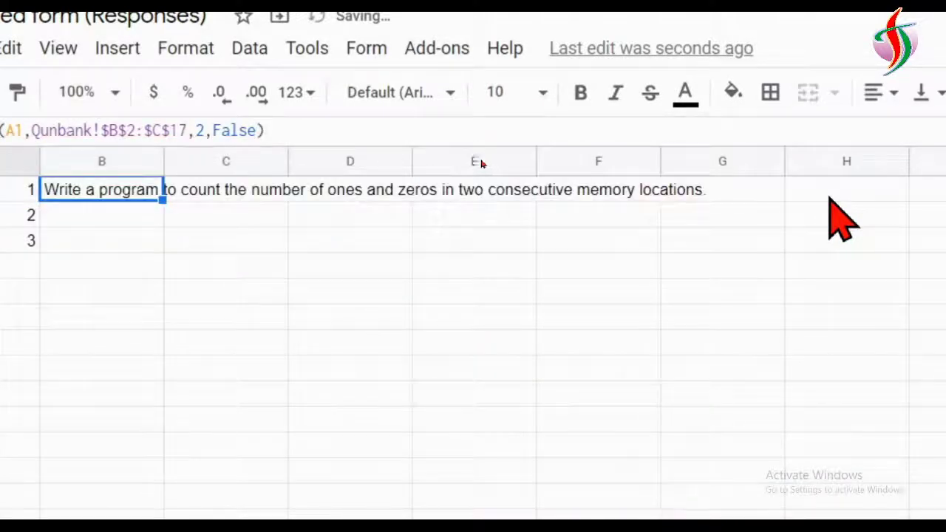
drag(209, 203, 207, 243)
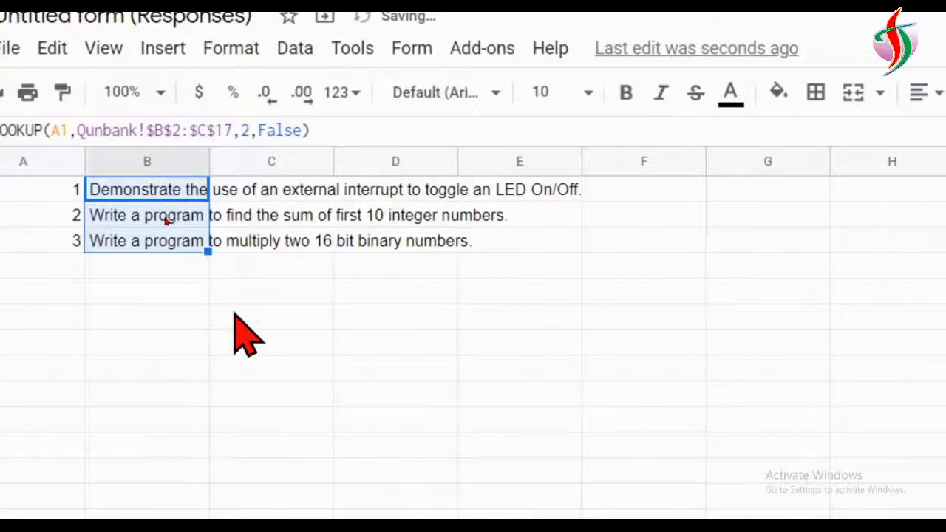
Step: Insert one empty row above row 1 of the randqun sheet
click(14, 156)
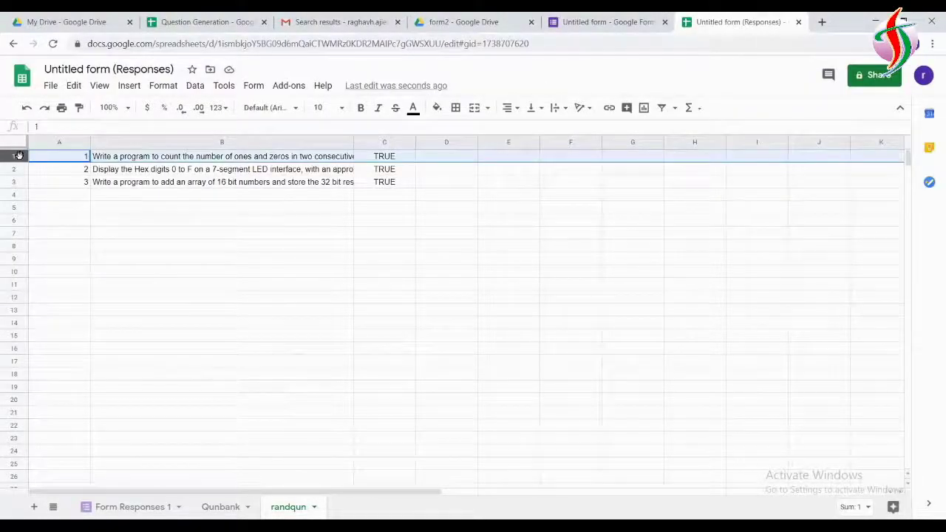
right_click(19, 156)
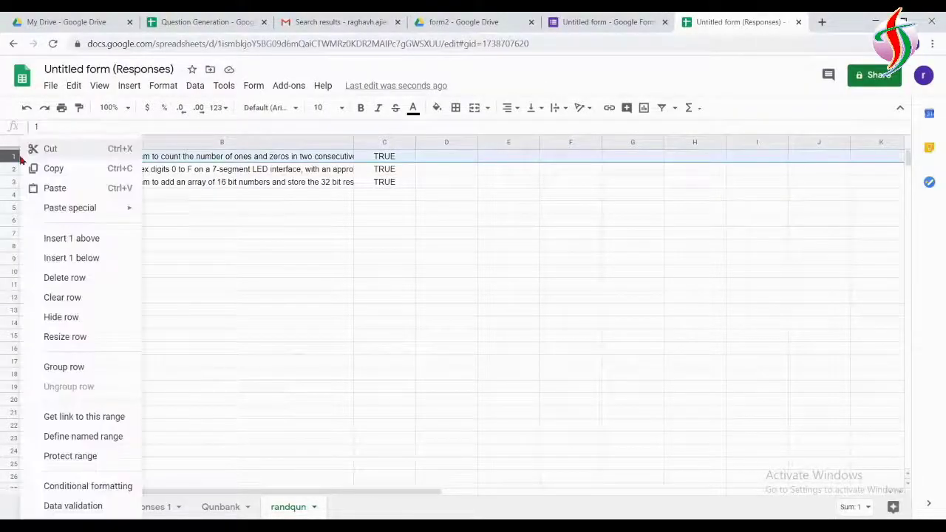
click(111, 238)
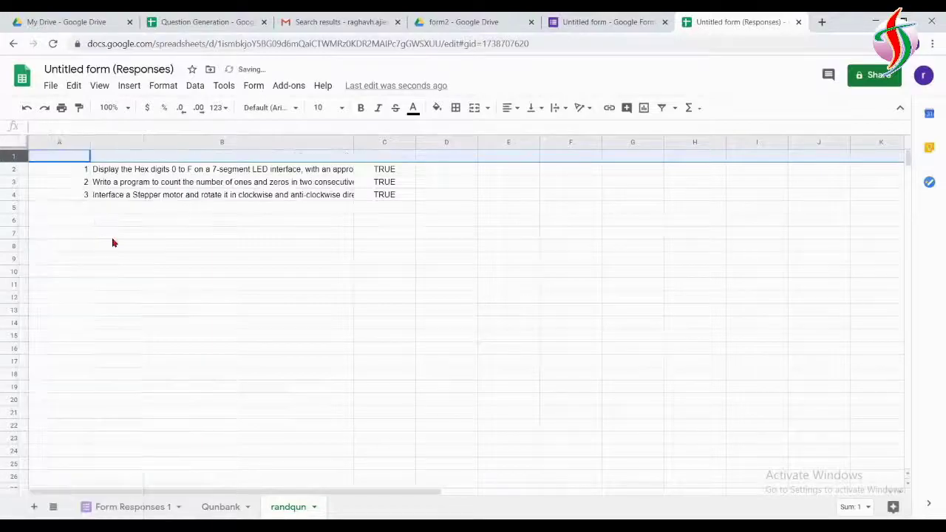
Step: Enter the header option1 in cell D1 and fill the series across to option4 in G1
click(446, 158)
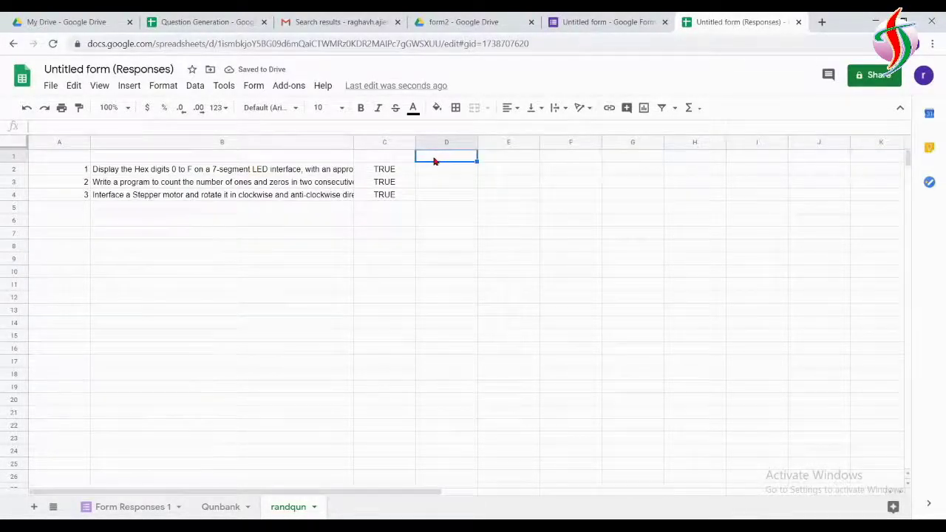
text(op)
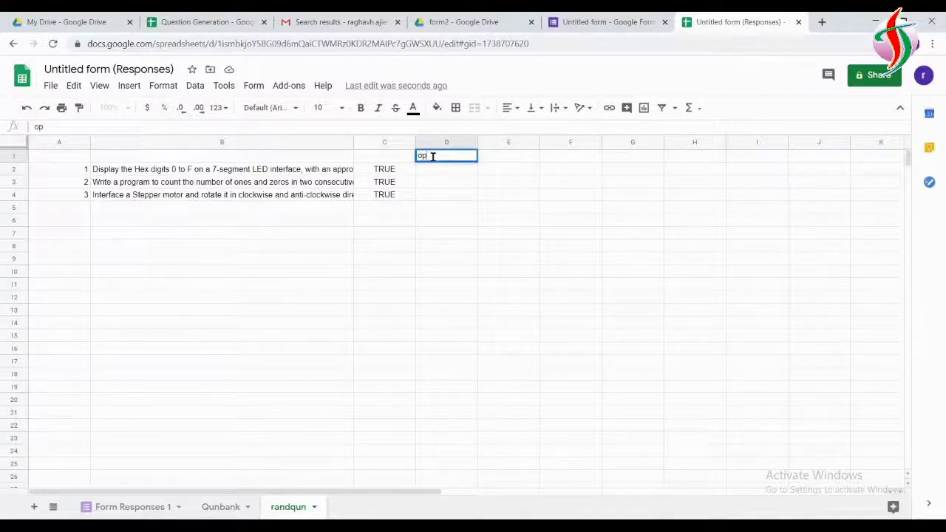
text(tion1)
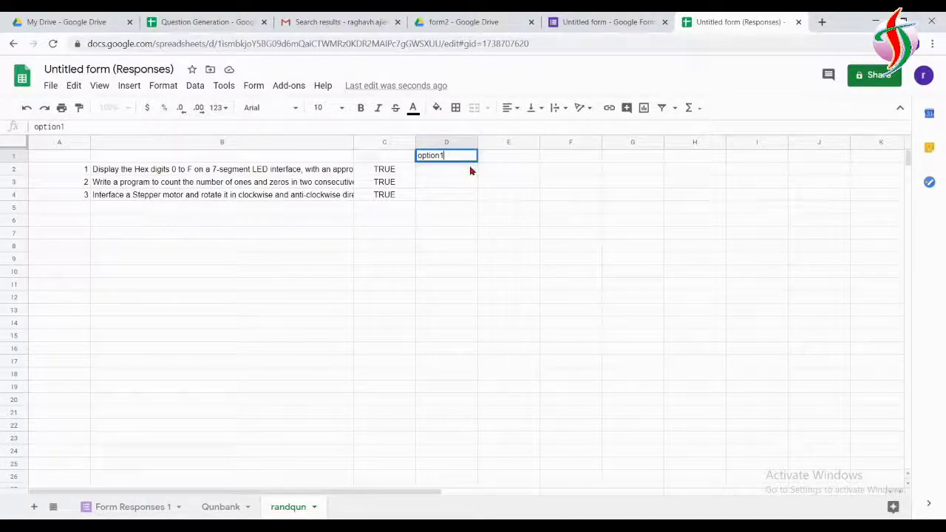
click(471, 170)
click(474, 157)
drag(477, 160, 626, 159)
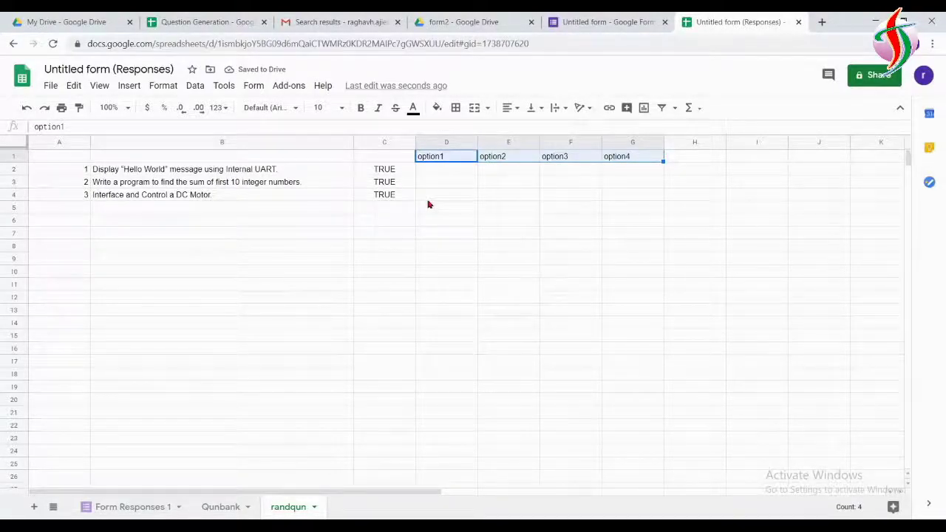
Step: Open the Form Builder for Sheets add-on and choose randqun as source sheet with the Q & A's pattern
click(226, 88)
mouse_move(275, 161)
click(288, 85)
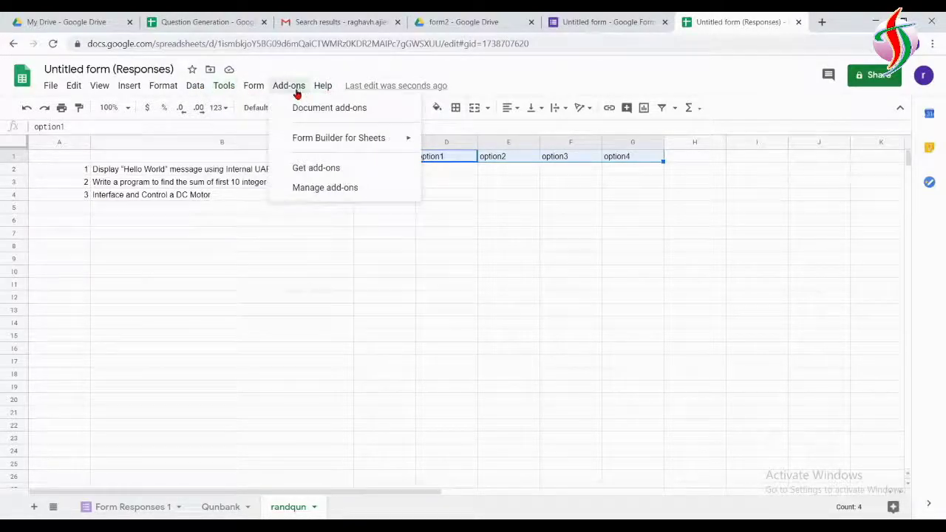
mouse_move(343, 137)
click(458, 143)
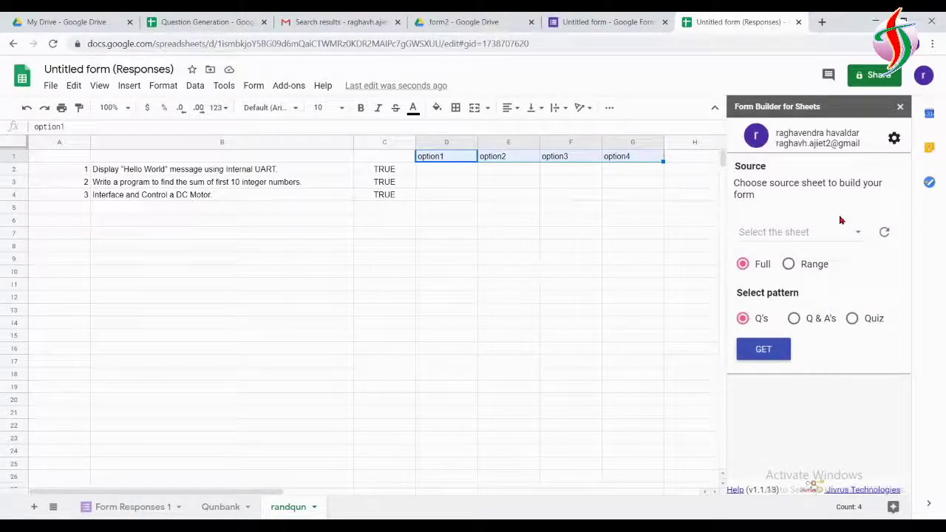
click(792, 322)
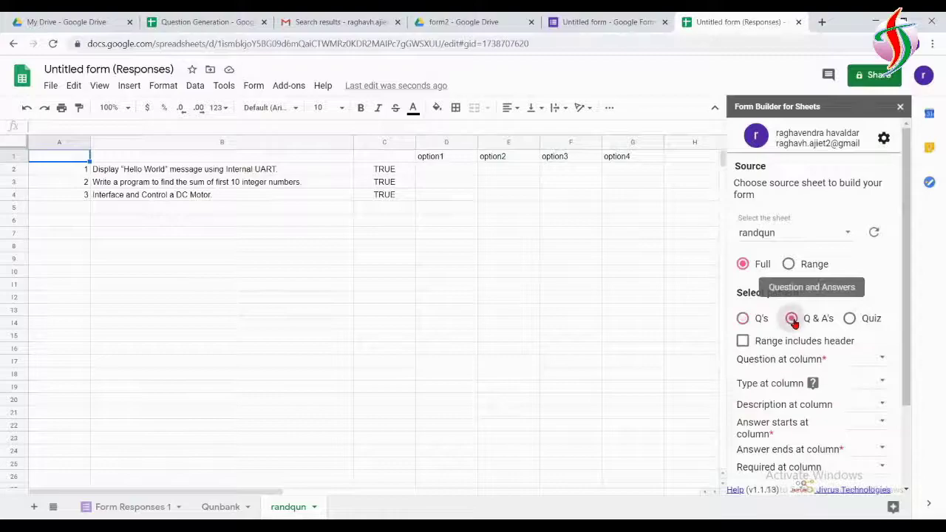
Step: Set the question column to B and the type column to C for the randqun import
click(883, 359)
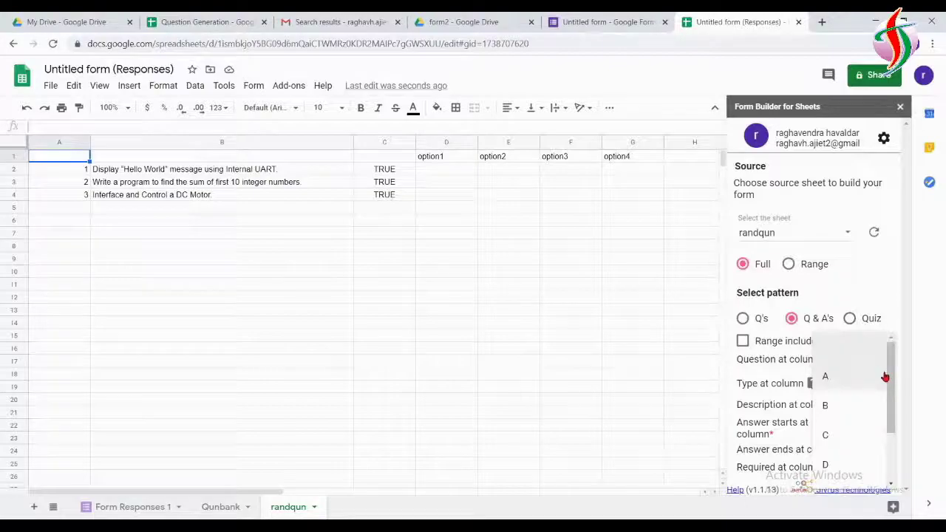
click(851, 377)
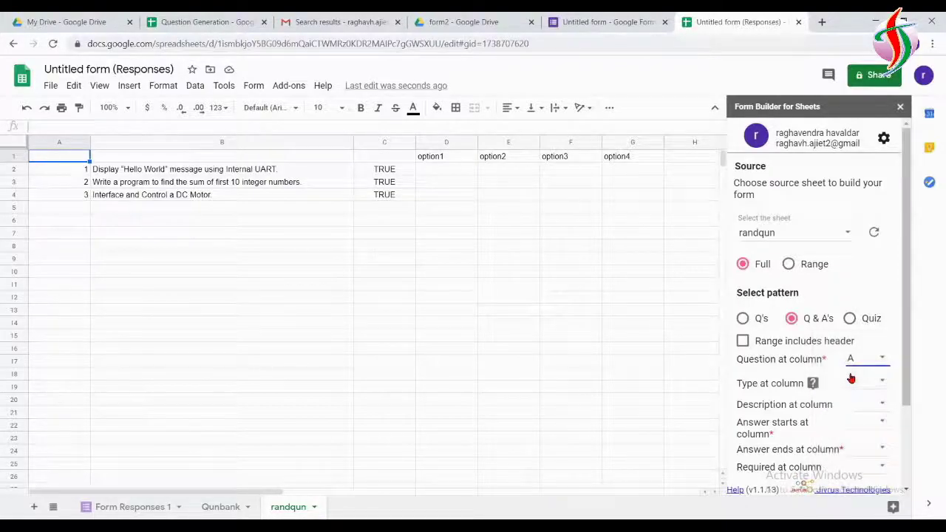
scroll(909, 380, down, 1)
scroll(908, 379, down, 2)
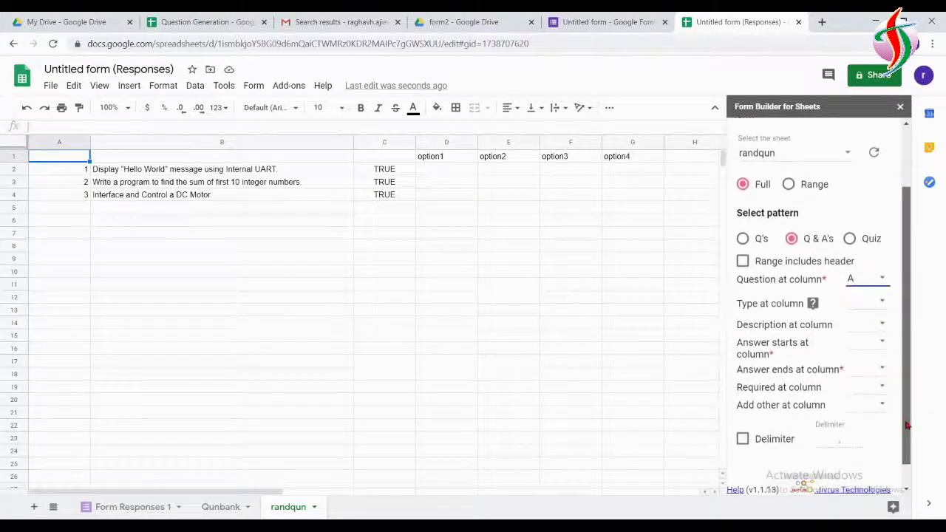
click(865, 281)
click(859, 307)
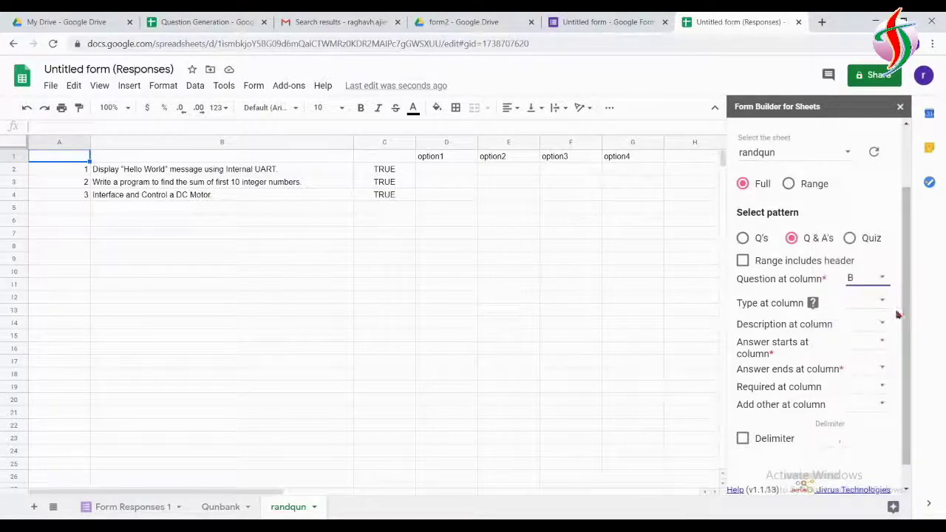
click(883, 303)
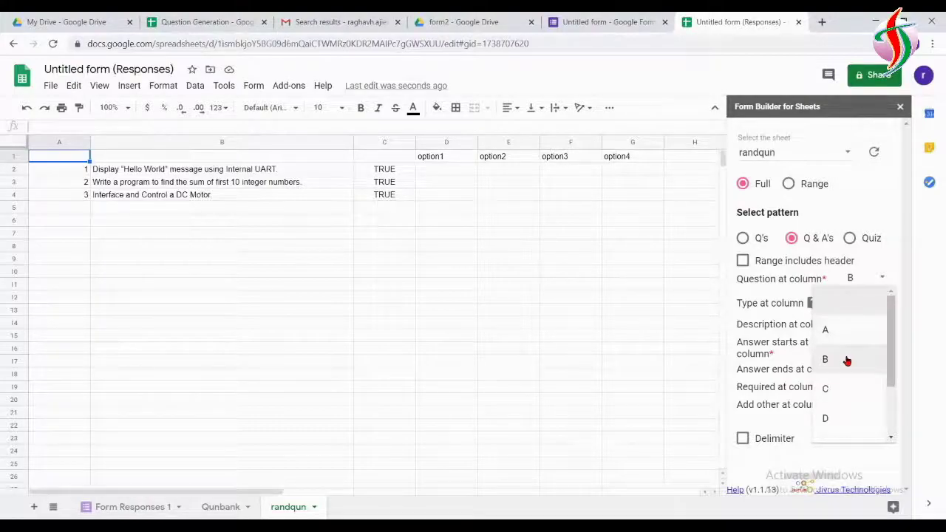
click(840, 392)
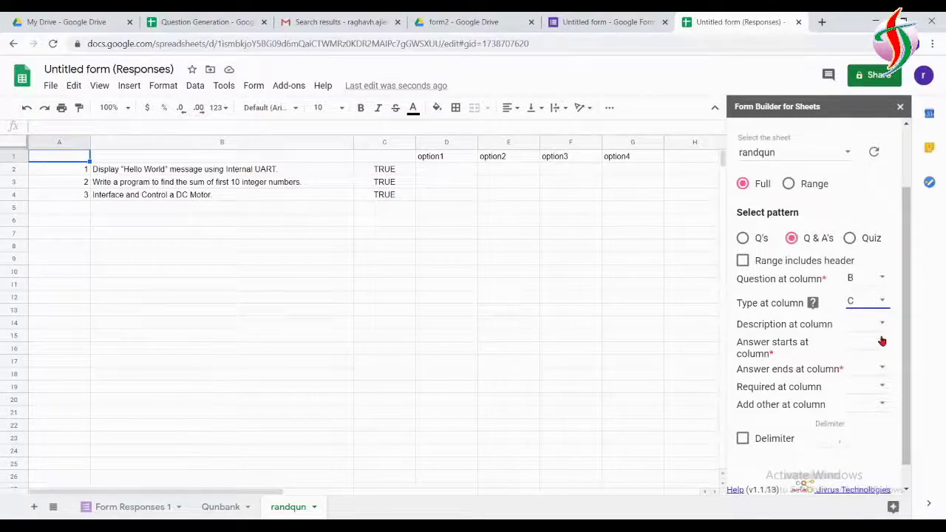
Step: Set the answer start column to D and the answer end column to G for the randqun import
click(882, 341)
click(837, 457)
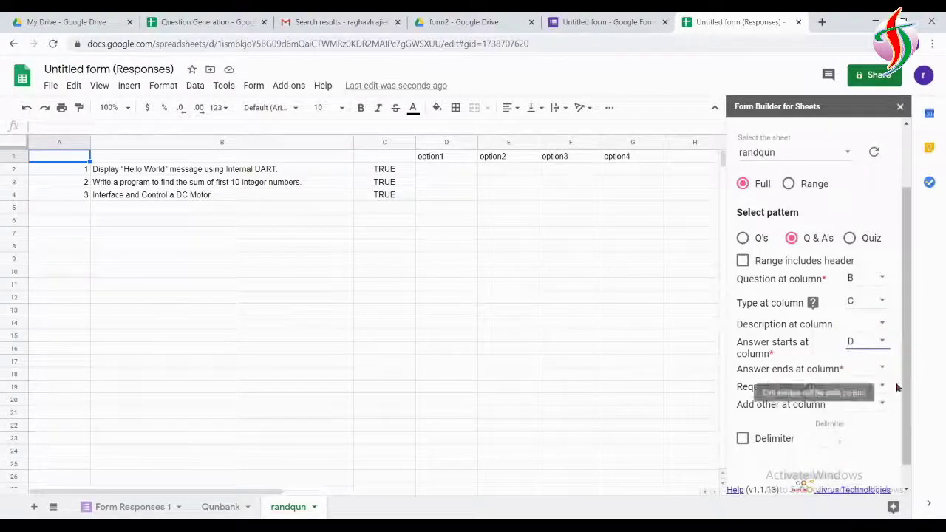
click(883, 367)
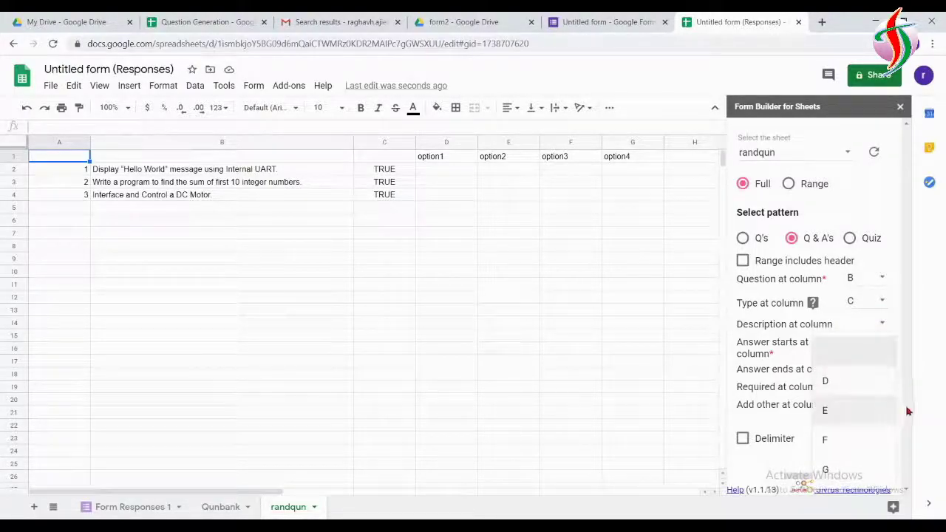
click(860, 471)
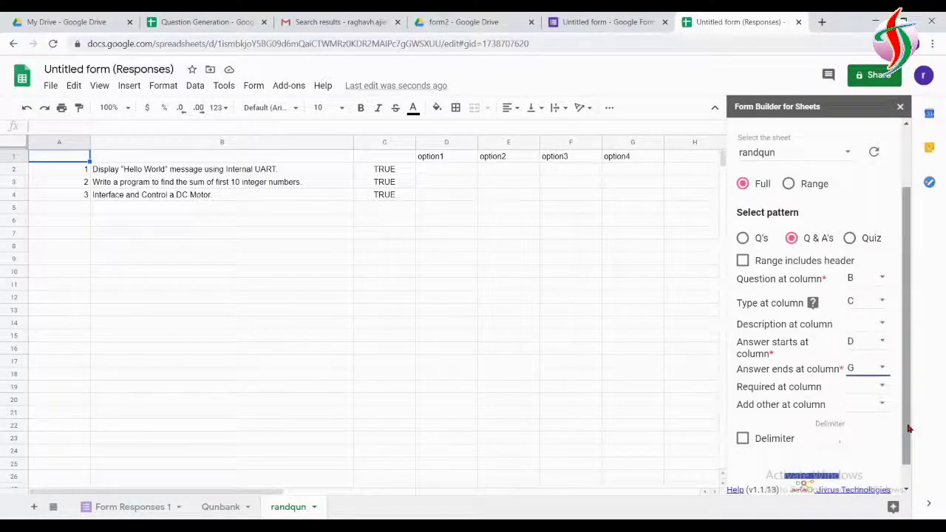
Step: Get the randqun questions into the import list using the chosen column mapping
drag(905, 443, 906, 468)
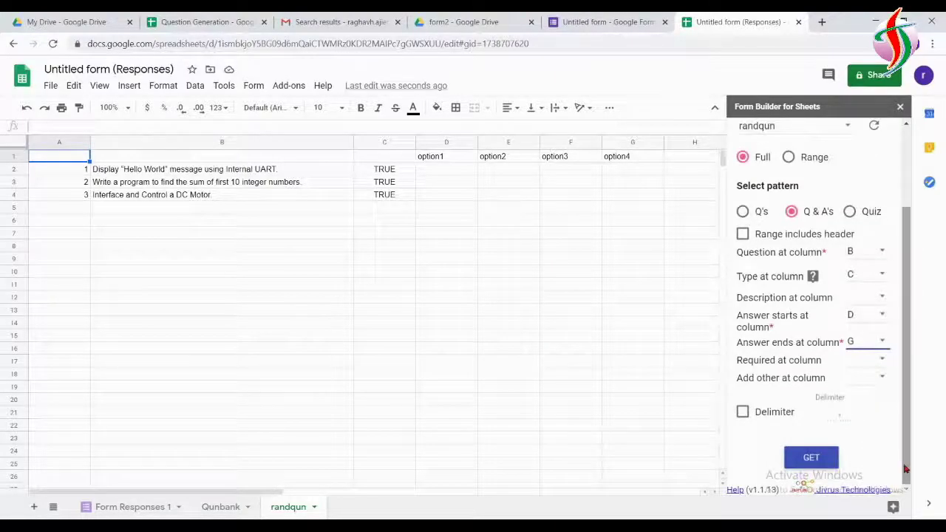
click(813, 458)
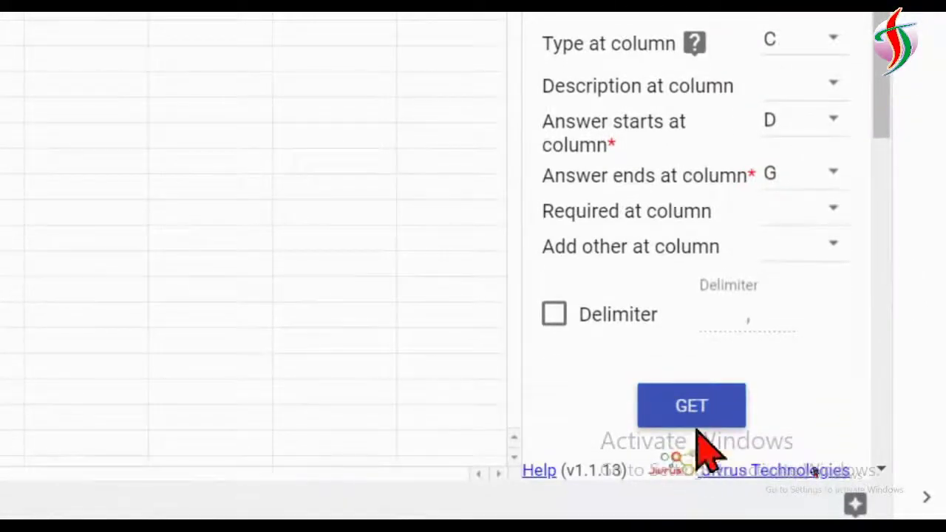
click(698, 409)
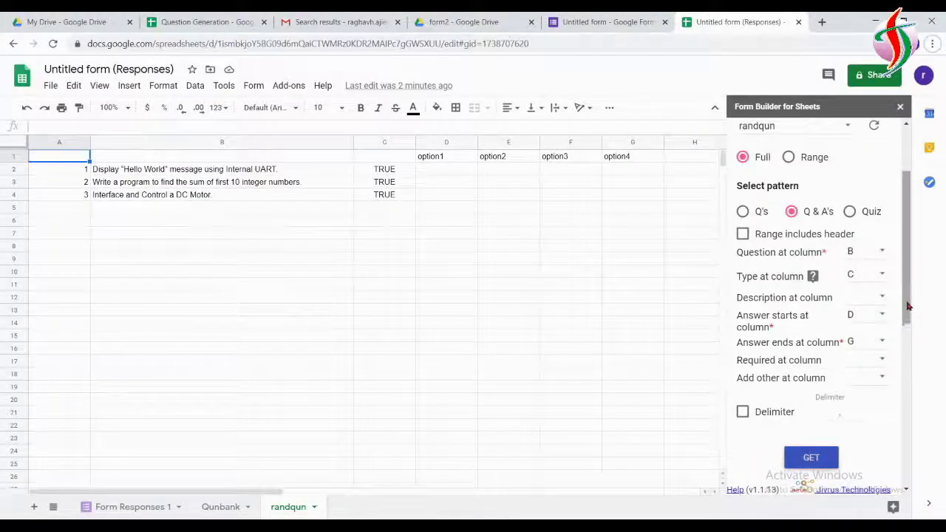
Step: Choose Untitled form as the form to receive the three questions that are ready to import
drag(907, 306, 907, 402)
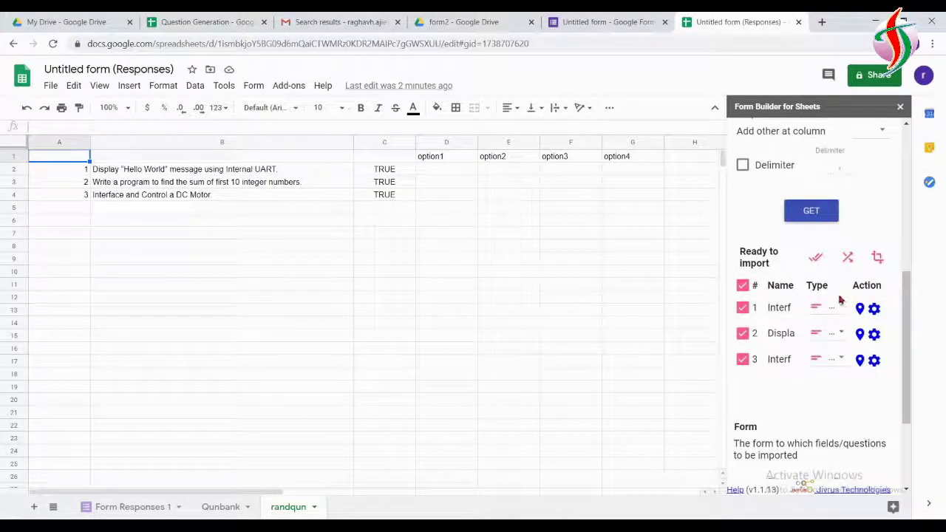
drag(909, 326, 913, 386)
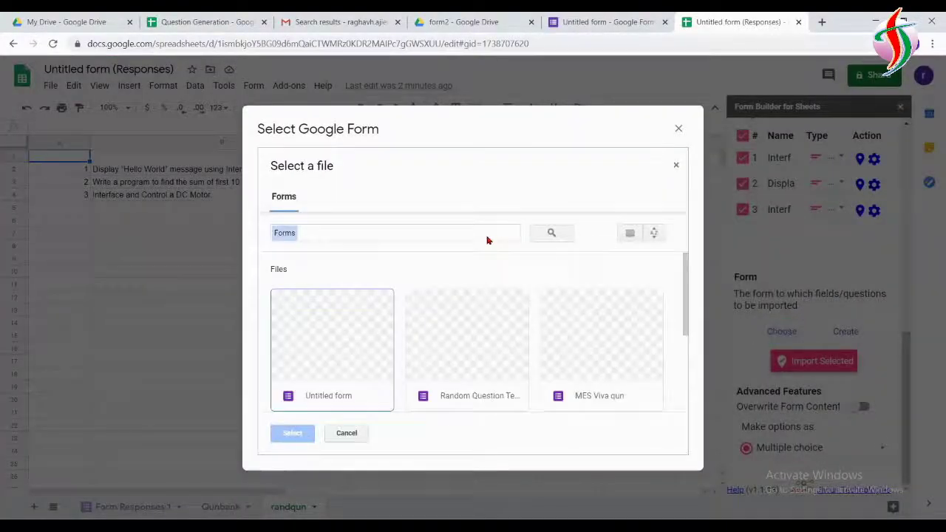
click(342, 370)
click(303, 435)
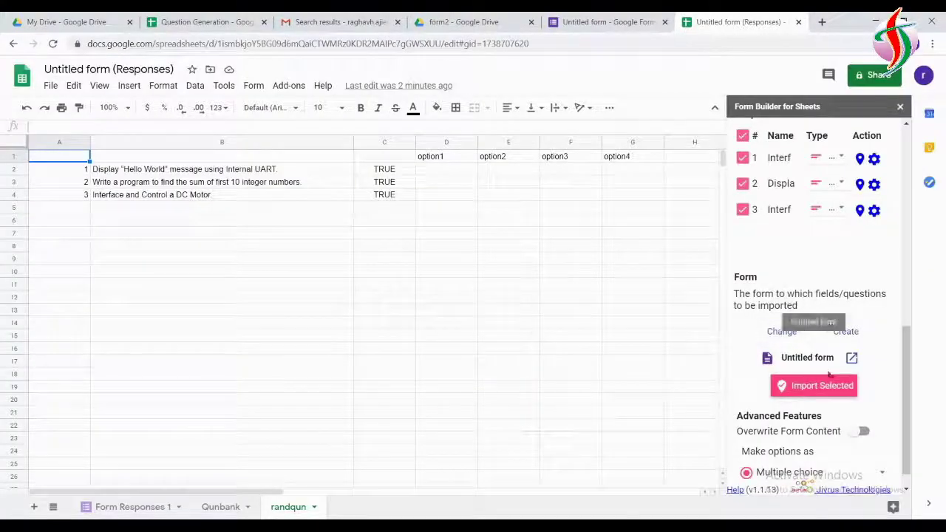
Step: Enable Overwrite Form Content for Untitled form and make the options Multiple choice
drag(908, 338, 908, 392)
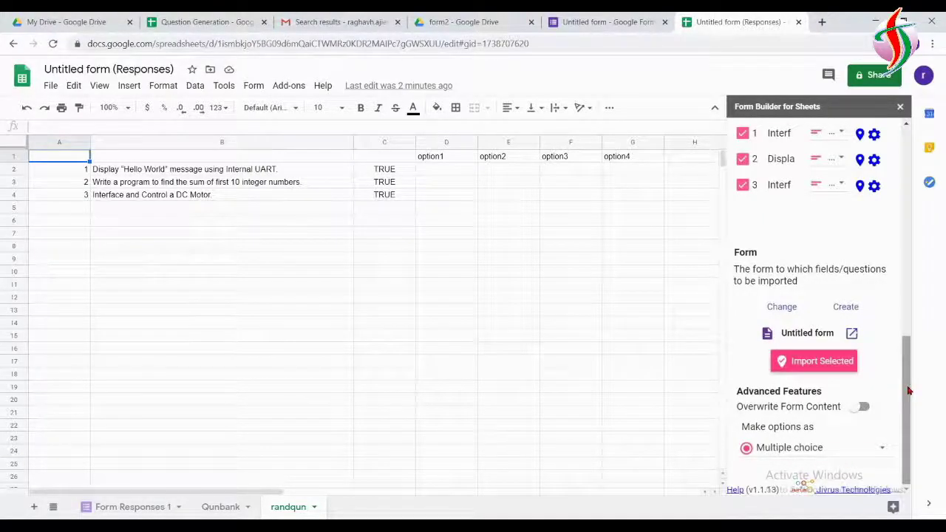
click(859, 407)
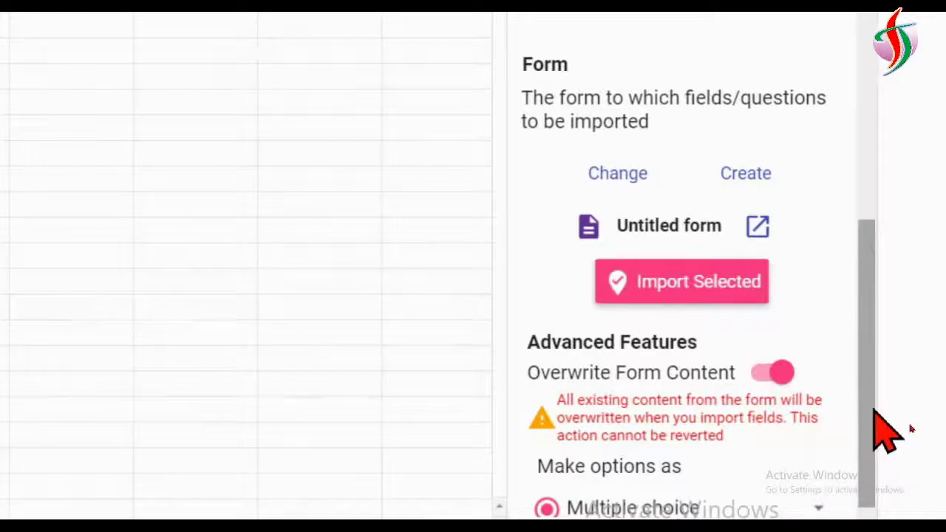
drag(880, 426, 883, 490)
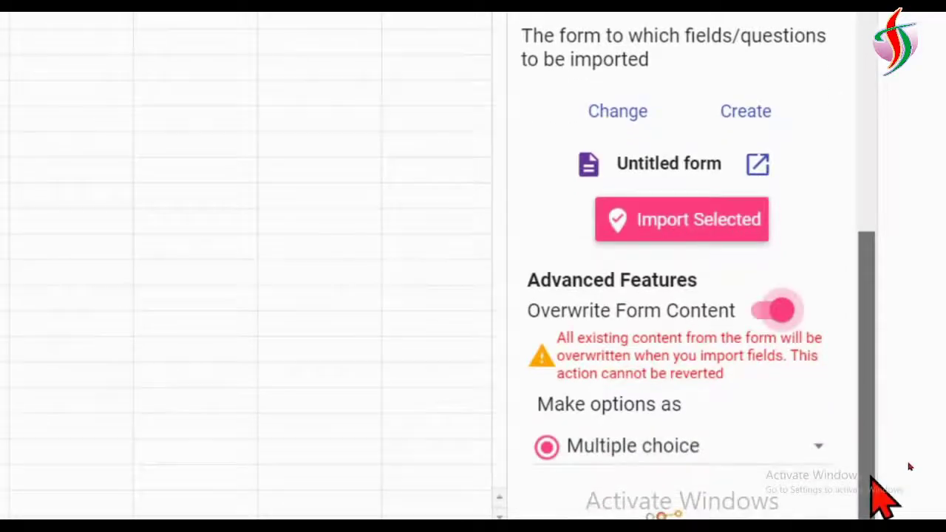
click(814, 447)
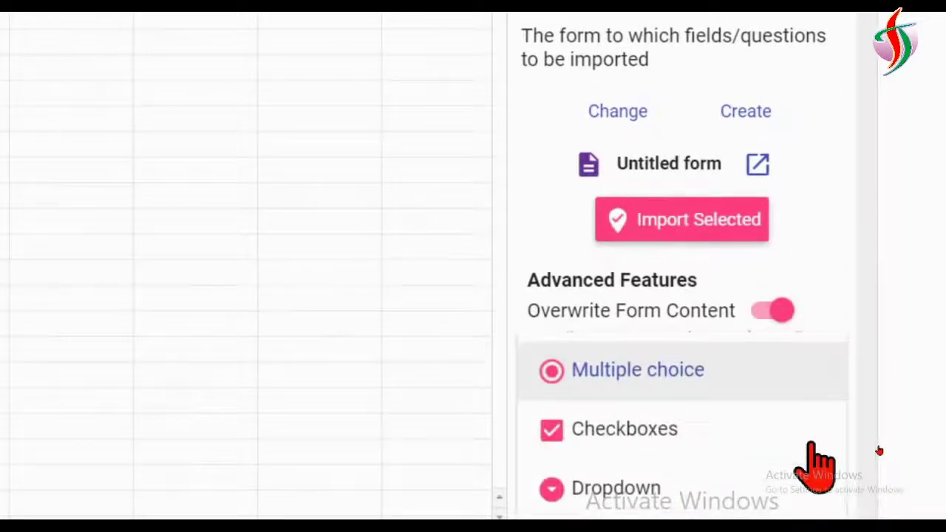
click(593, 371)
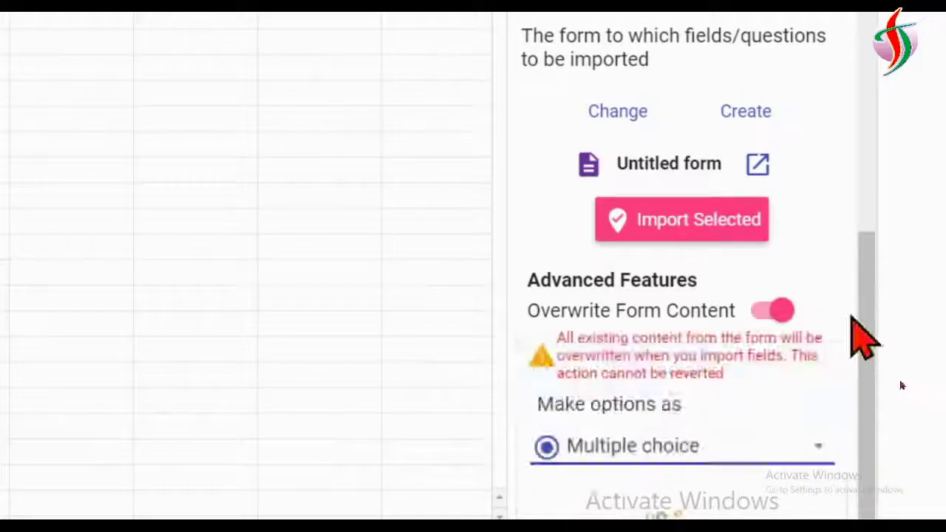
Step: Turn off Overwrite Form Content and import the selected questions into Untitled form
click(772, 311)
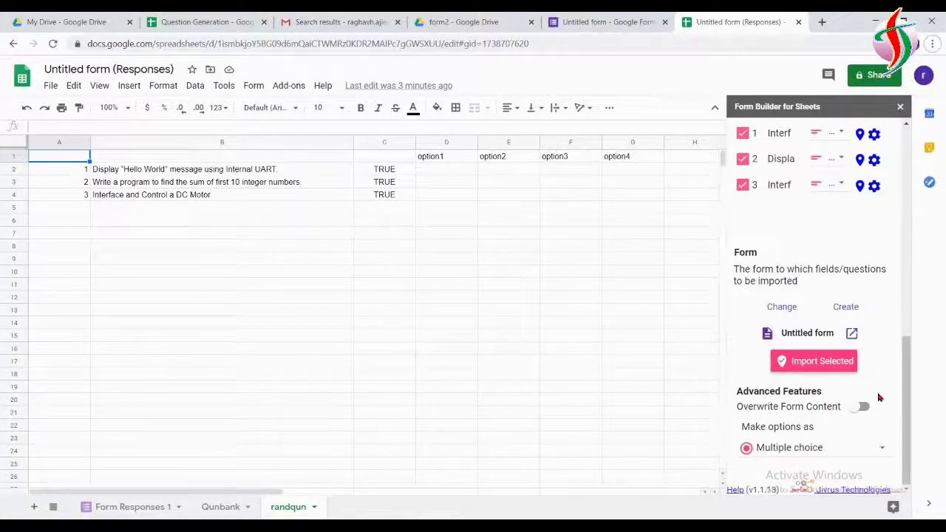
click(827, 361)
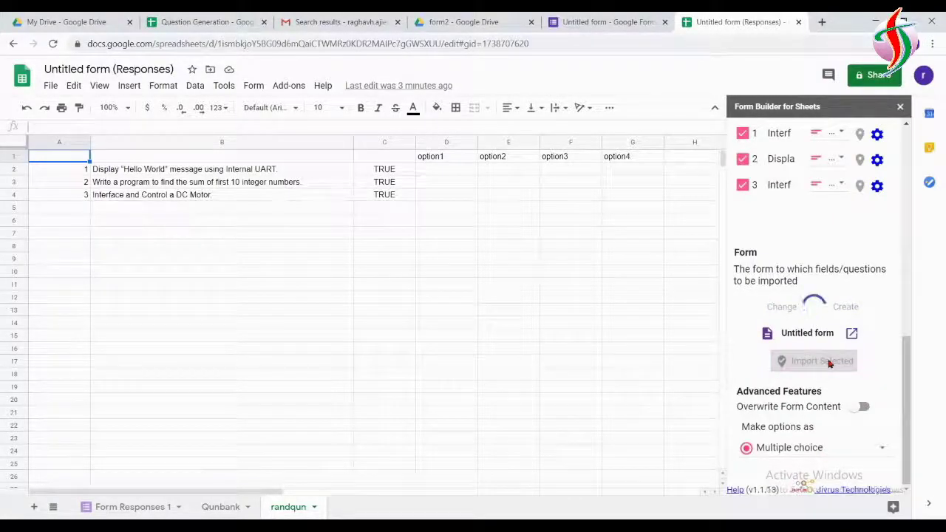
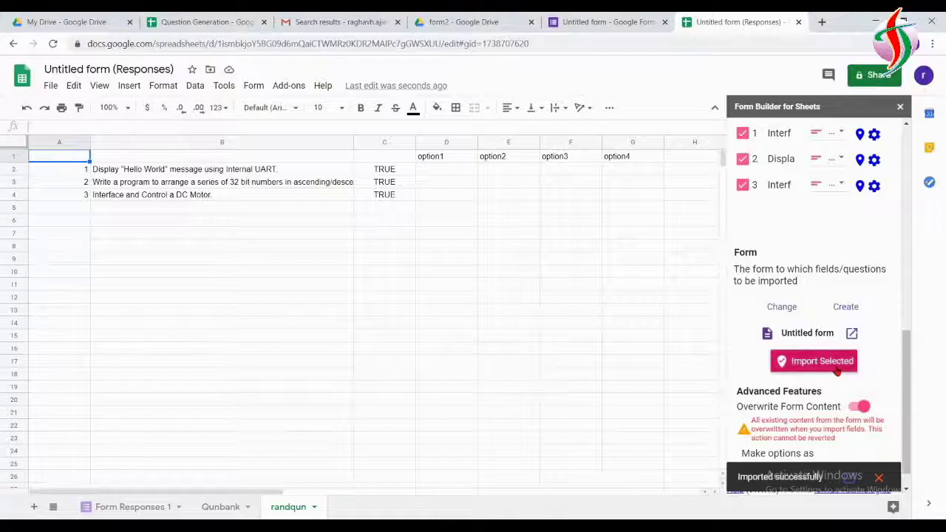
Step: Import the selected questions with Overwrite Form Content enabled and check the question list in the Untitled form editor
click(798, 360)
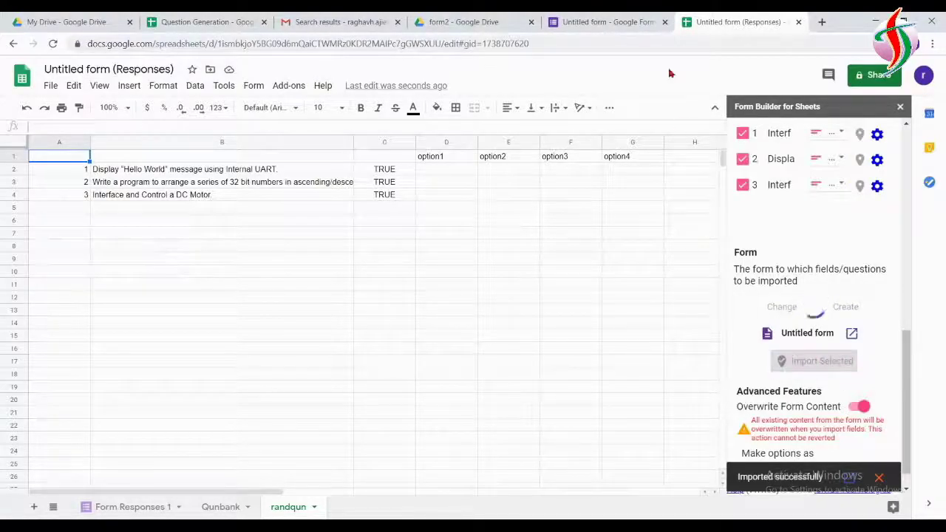
click(610, 24)
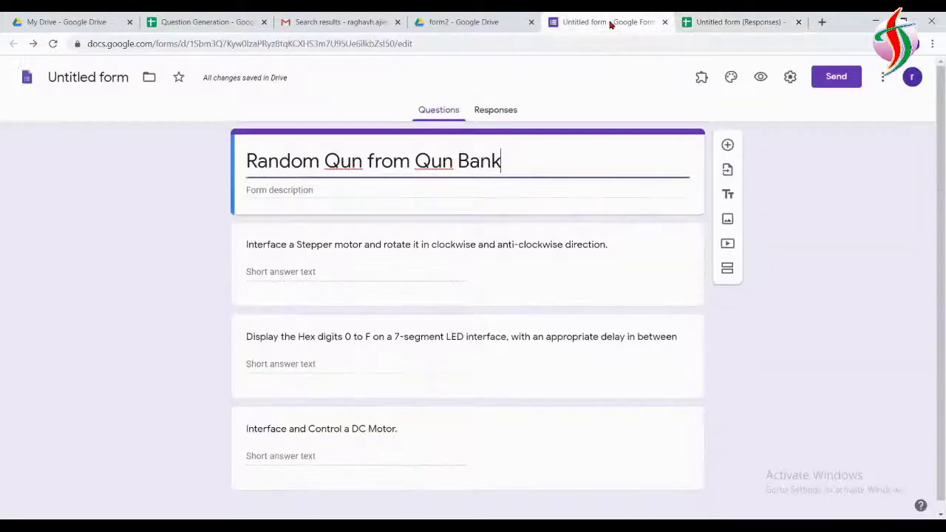
scroll(657, 434, down, 1)
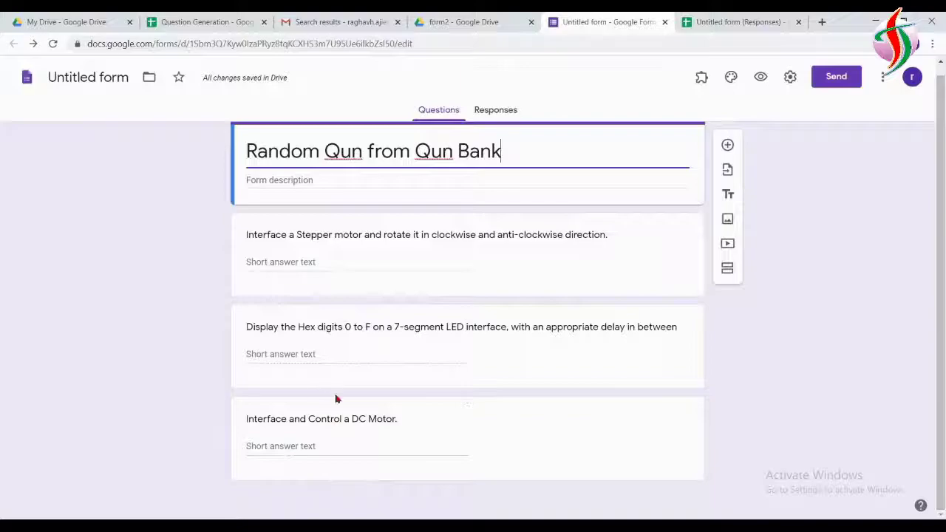
Step: Switch back to the responses spreadsheet and insert one empty row above row 2 of the randqun sheet
click(732, 22)
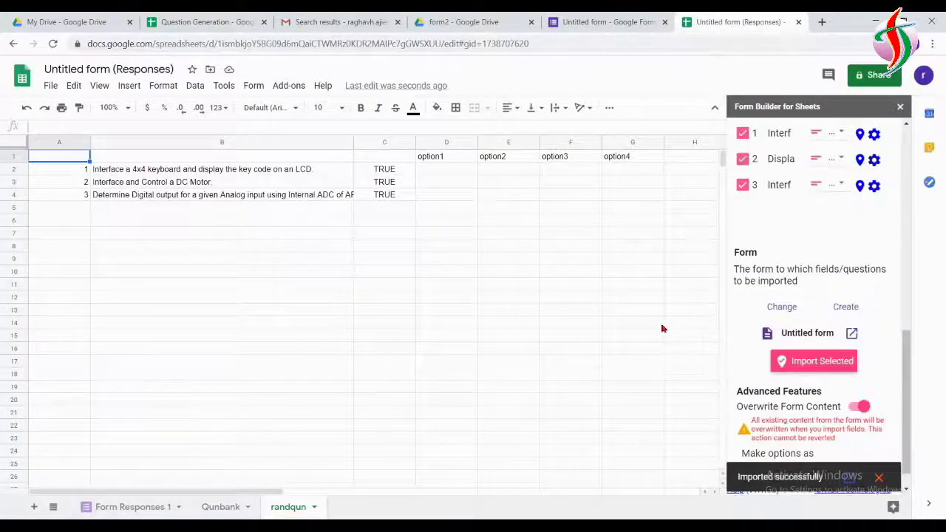
click(19, 169)
right_click(19, 168)
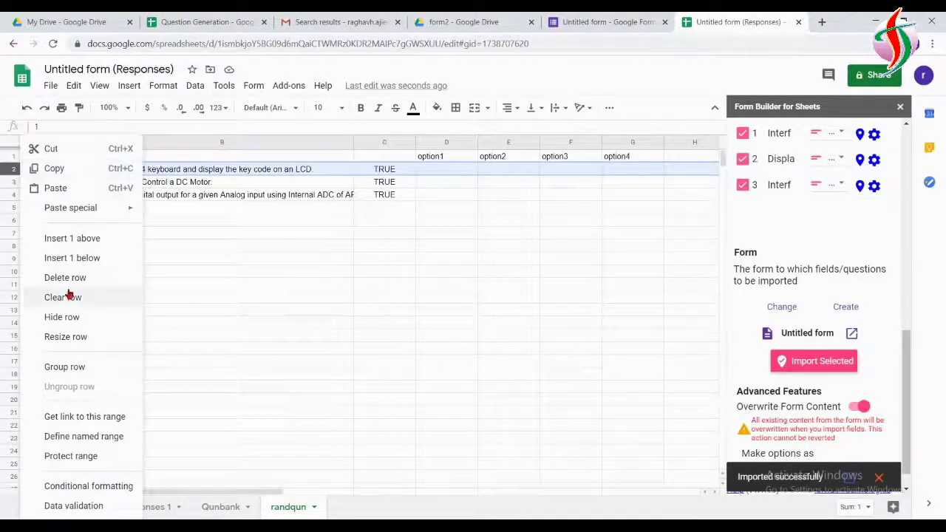
click(103, 249)
click(192, 273)
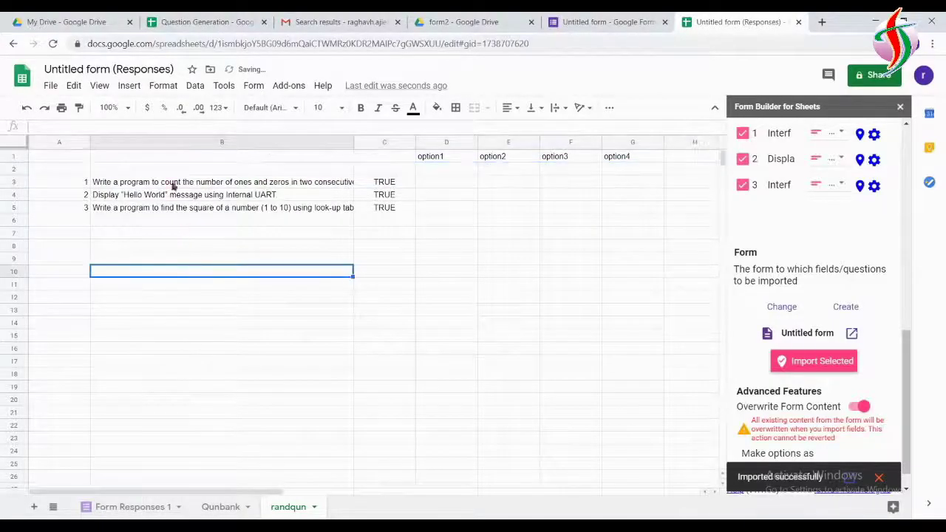
Step: Enter Name in cell B2 as an additional question for the form
click(167, 173)
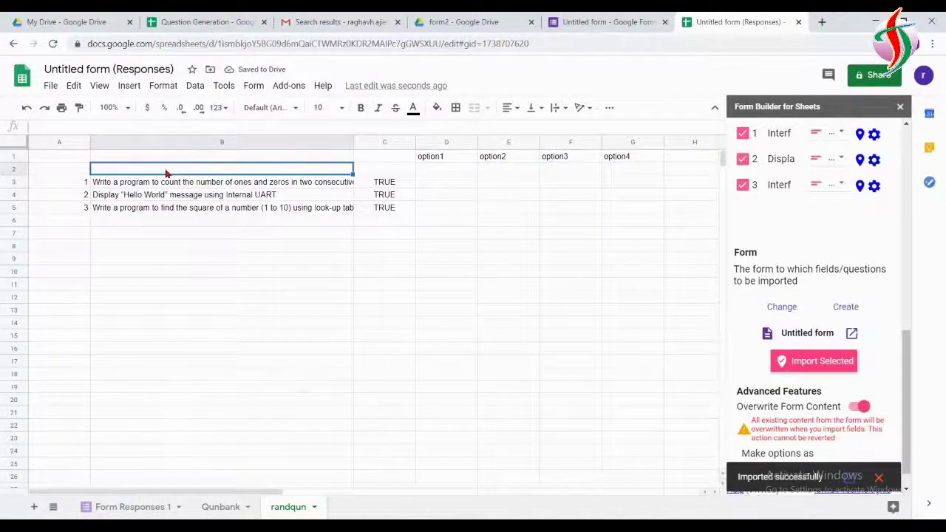
text(Name)
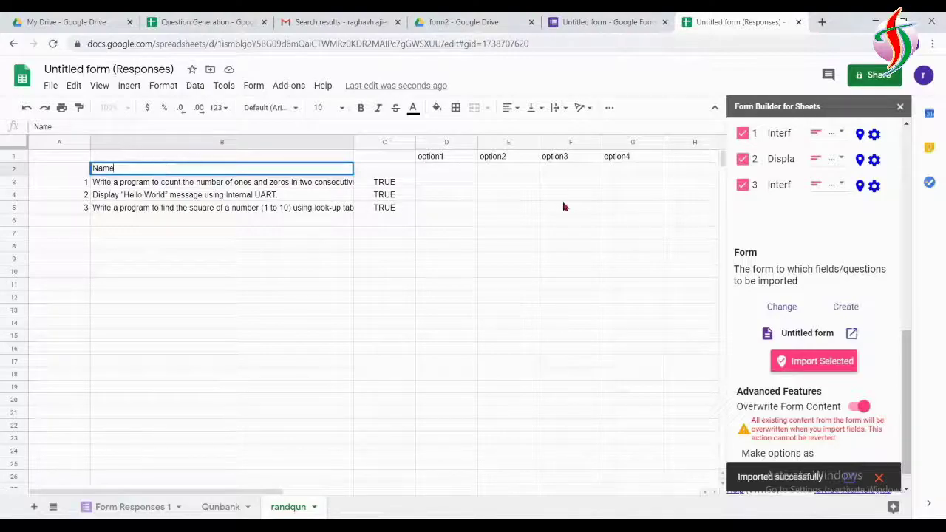
click(629, 299)
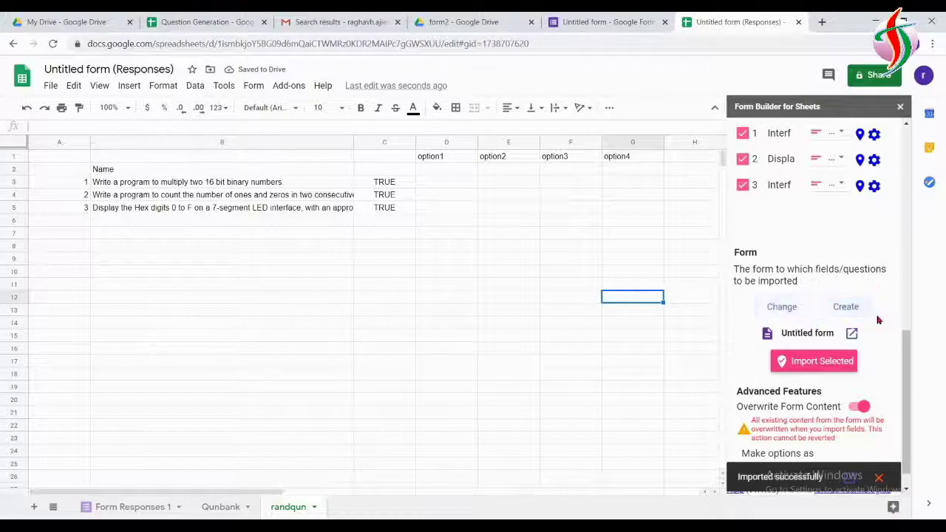
Step: Refresh the randqun source in Form Builder and set the question column to B and the type column to C
drag(899, 364, 898, 190)
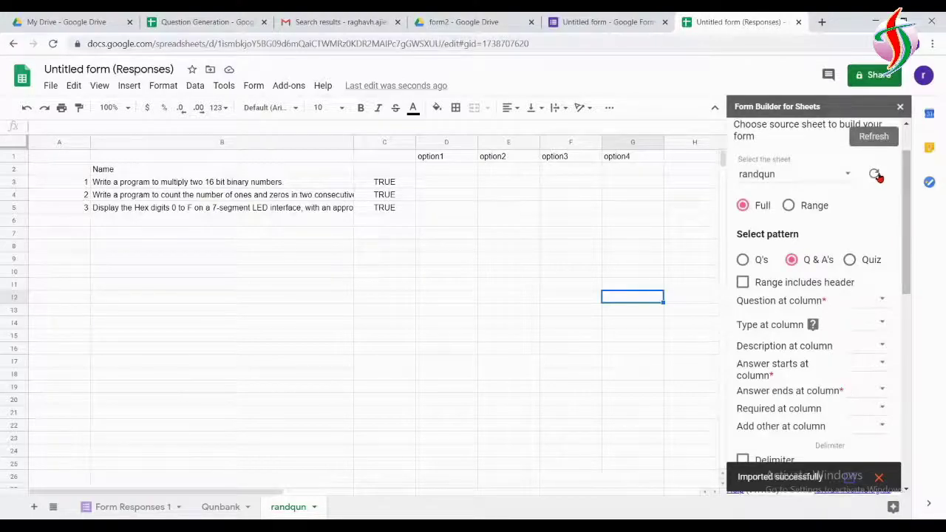
click(882, 301)
click(861, 359)
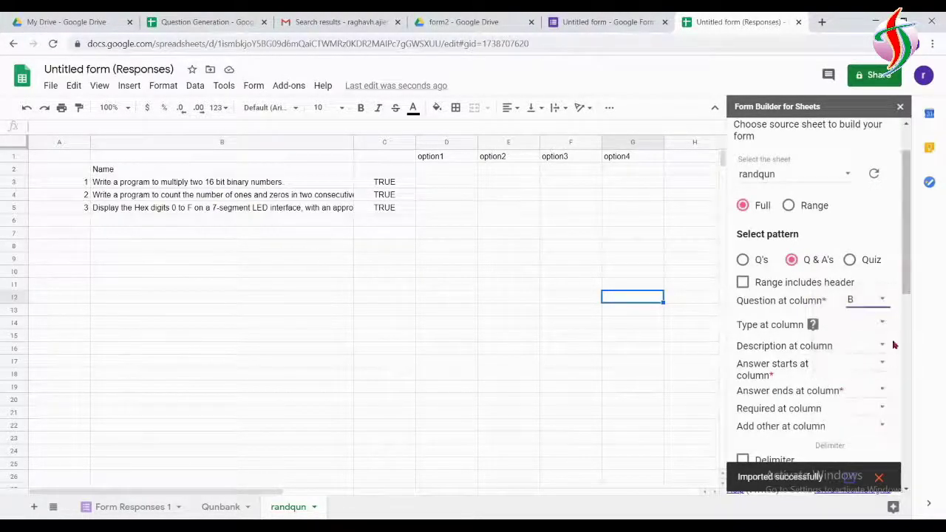
click(883, 326)
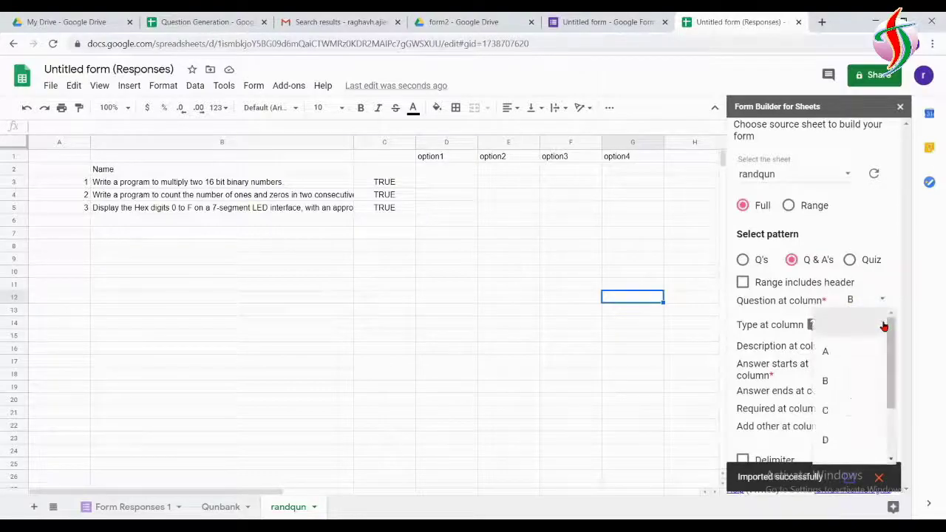
click(835, 413)
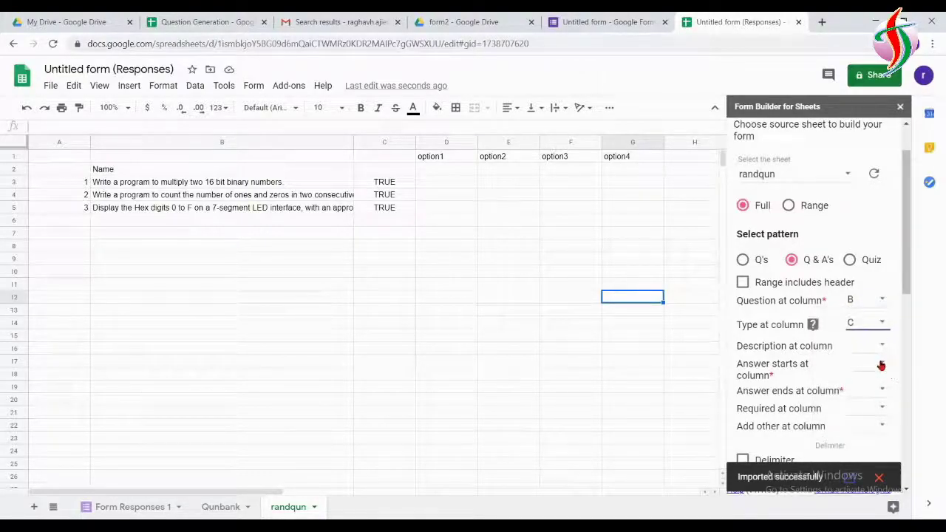
Step: Set the refreshed import's answer columns to start at D and end at G
click(882, 366)
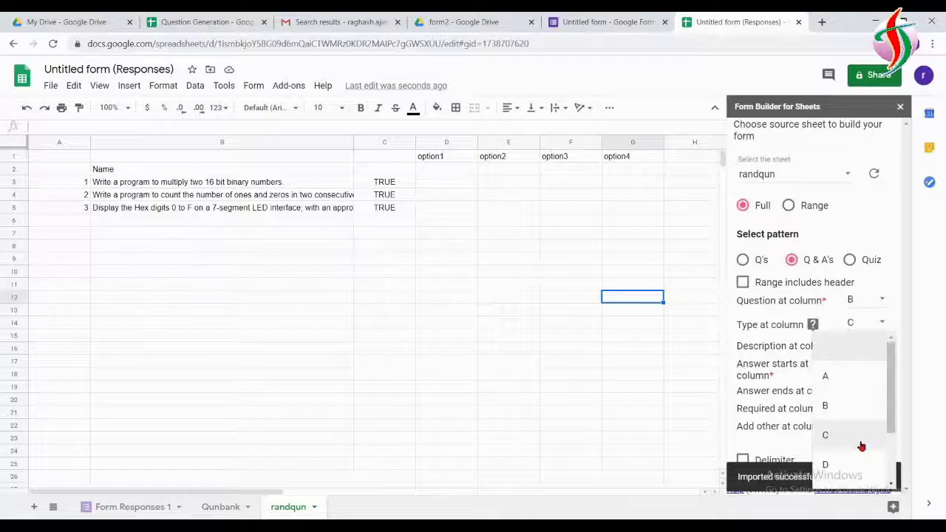
click(847, 468)
click(884, 389)
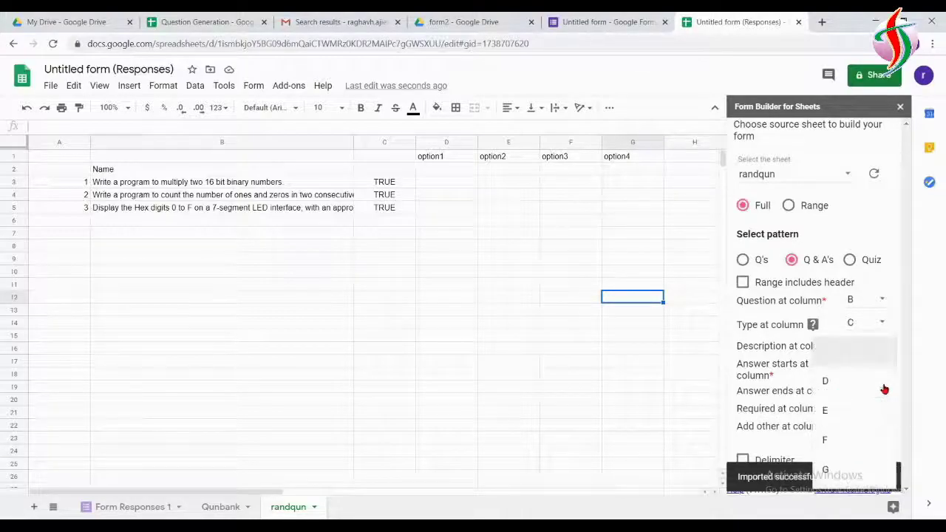
click(829, 469)
Step: Get the updated randqun questions including Name and import them into Untitled form, overwriting its content
drag(909, 276, 909, 401)
click(823, 186)
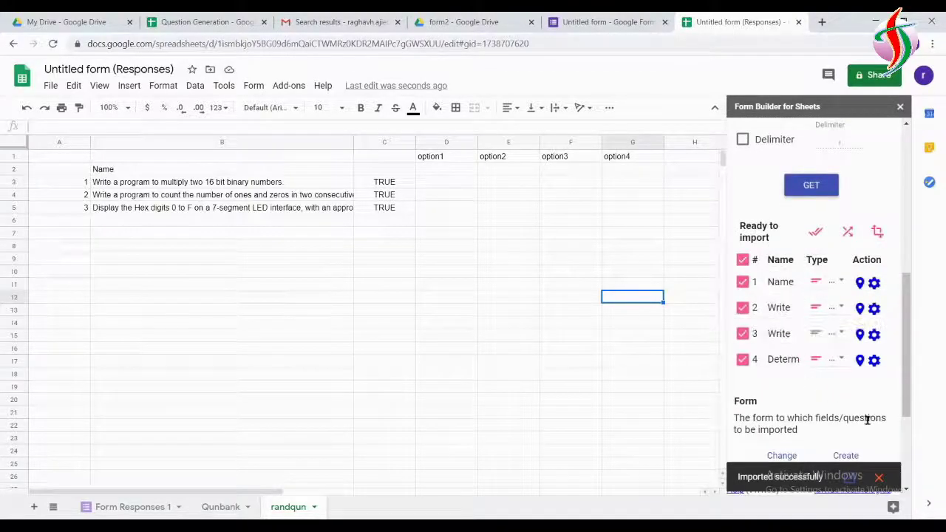
scroll(869, 413, down, 3)
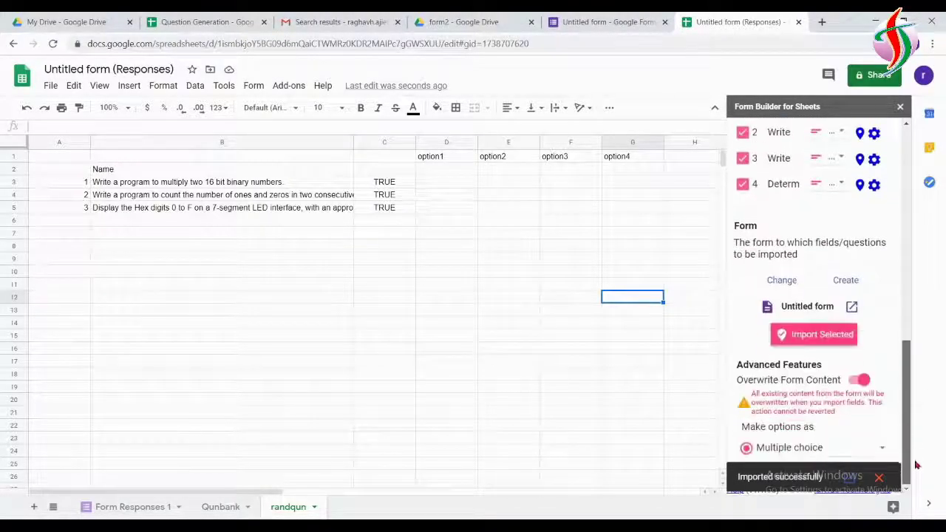
click(817, 337)
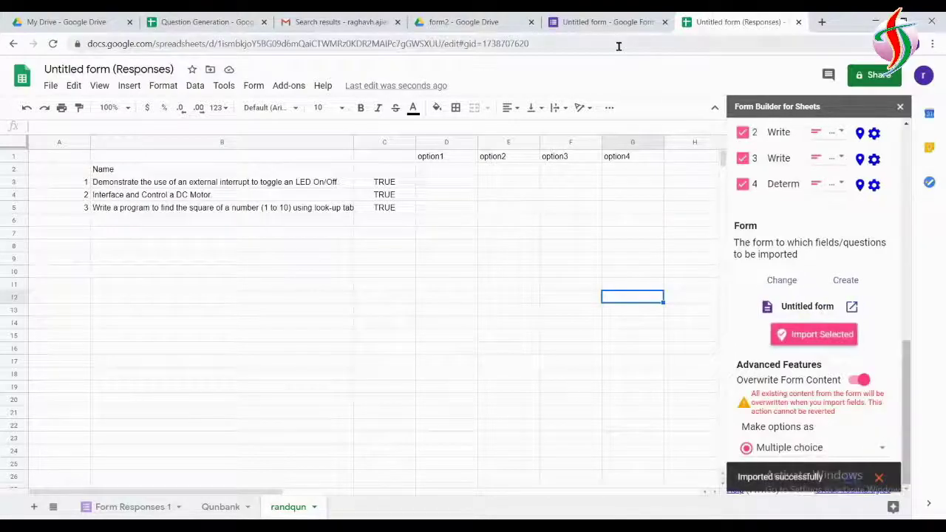
Step: Review the imported Name field and random questions in the Untitled form editor
click(612, 23)
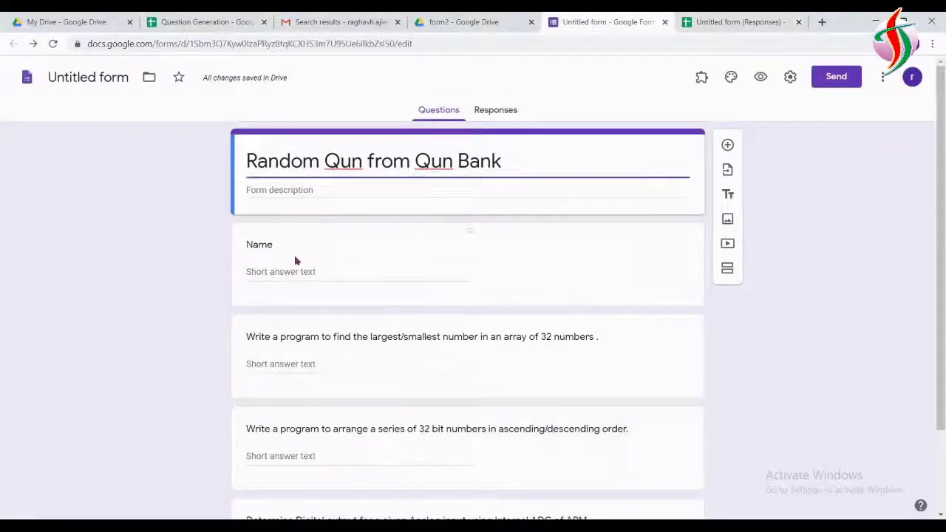
scroll(940, 190, down, 2)
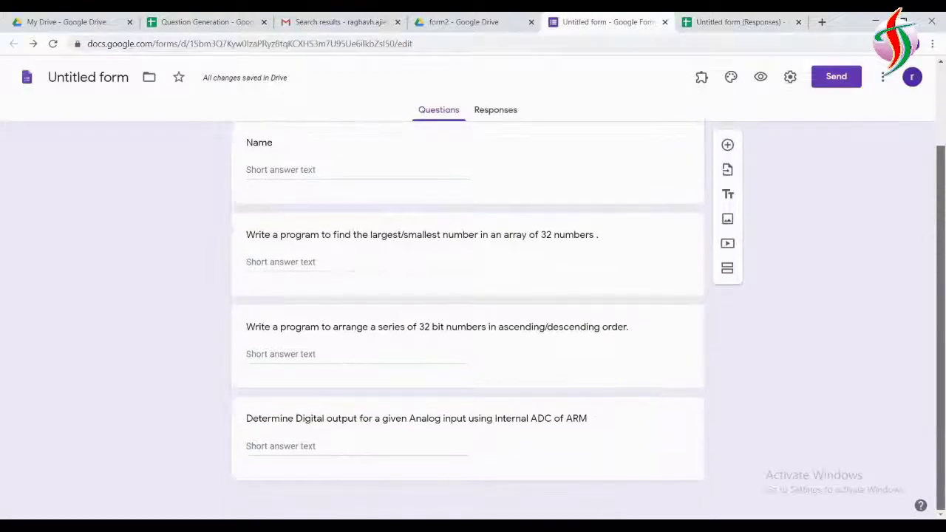
scroll(944, 291, up, 2)
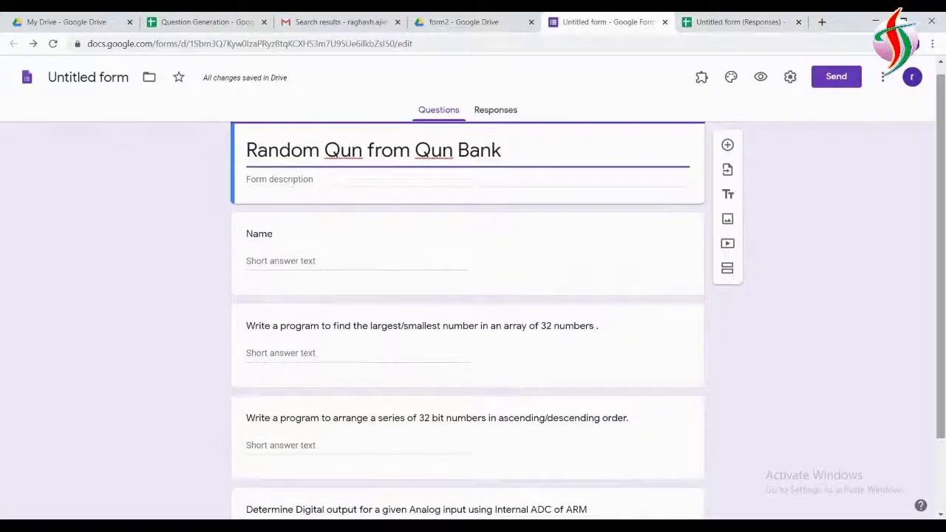